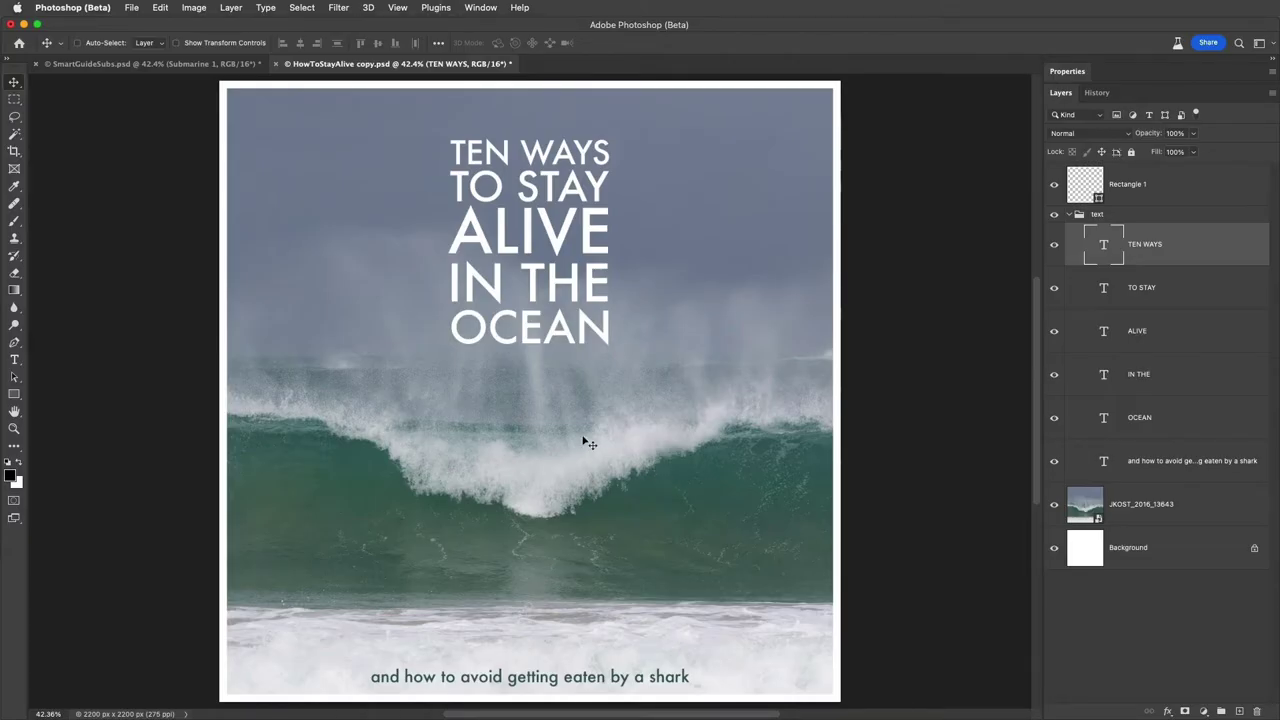
Step: Change the canvas guide colour preference from Cyan to Light Gray
click(72, 9)
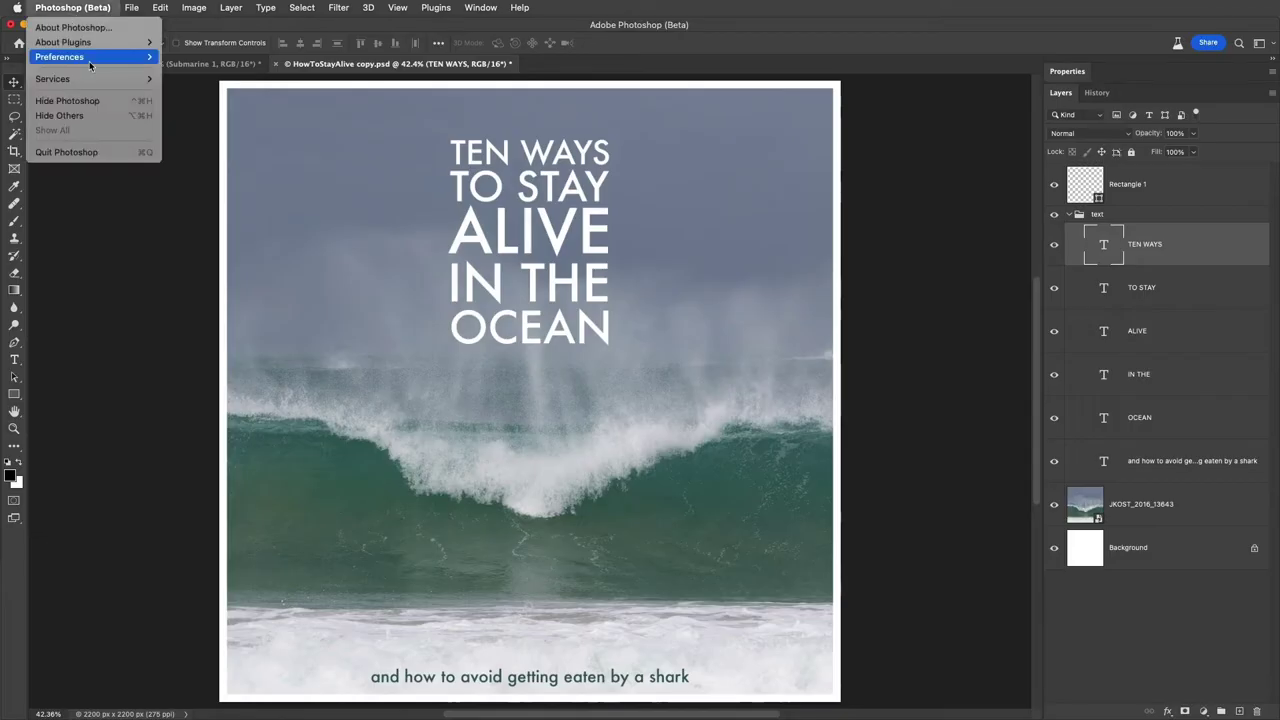
mouse_move(90, 58)
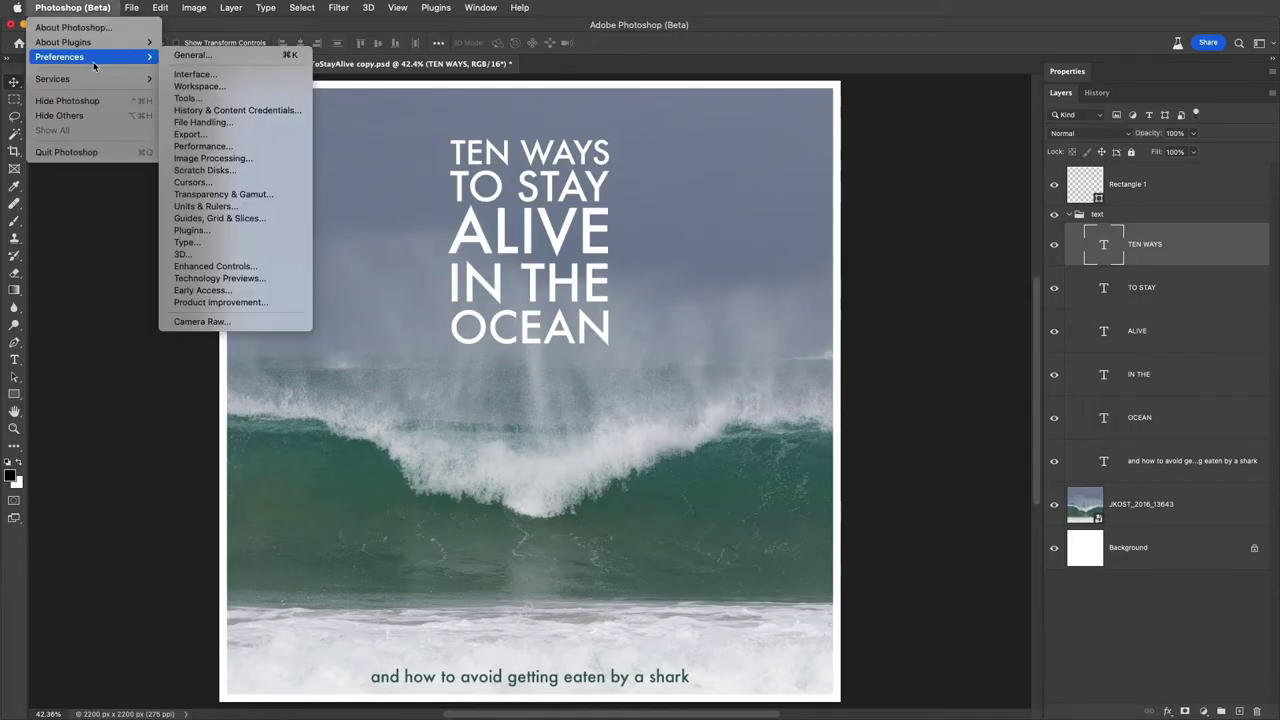
click(266, 218)
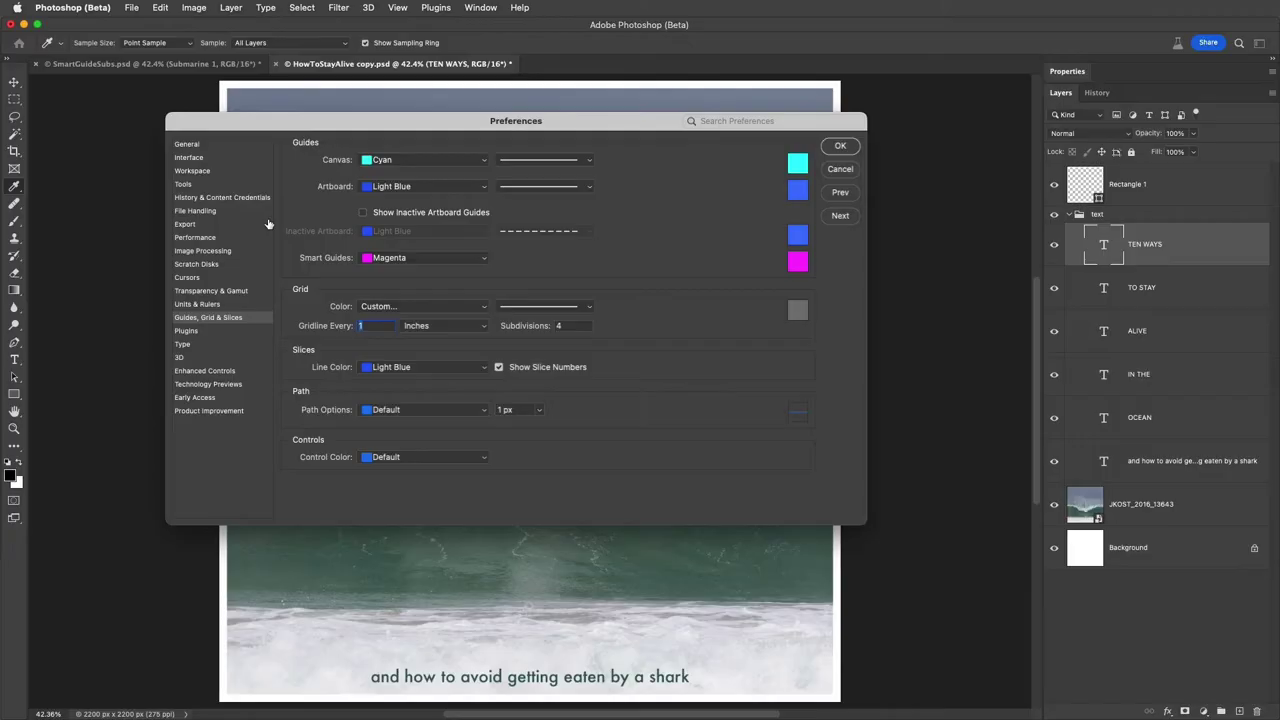
click(421, 163)
click(421, 172)
Step: Confirm the Light Gray guide preference and turn on the rulers
click(839, 146)
key(v)
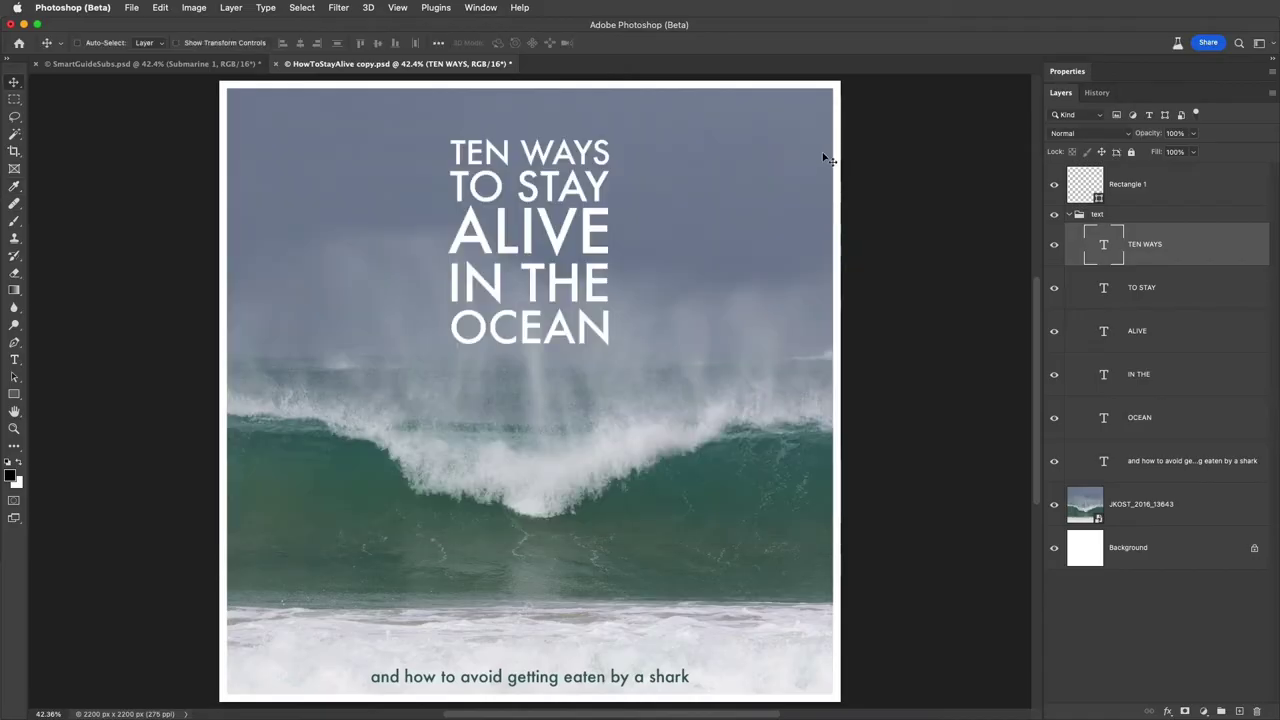
click(404, 10)
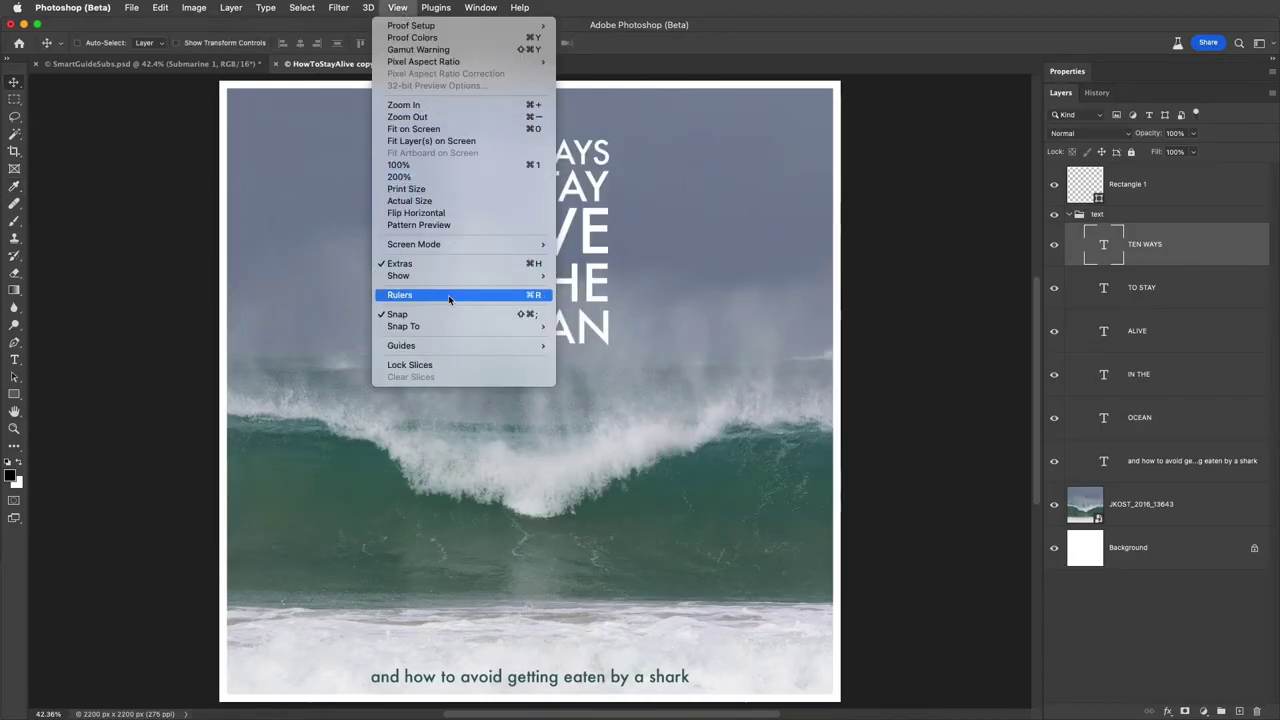
click(524, 297)
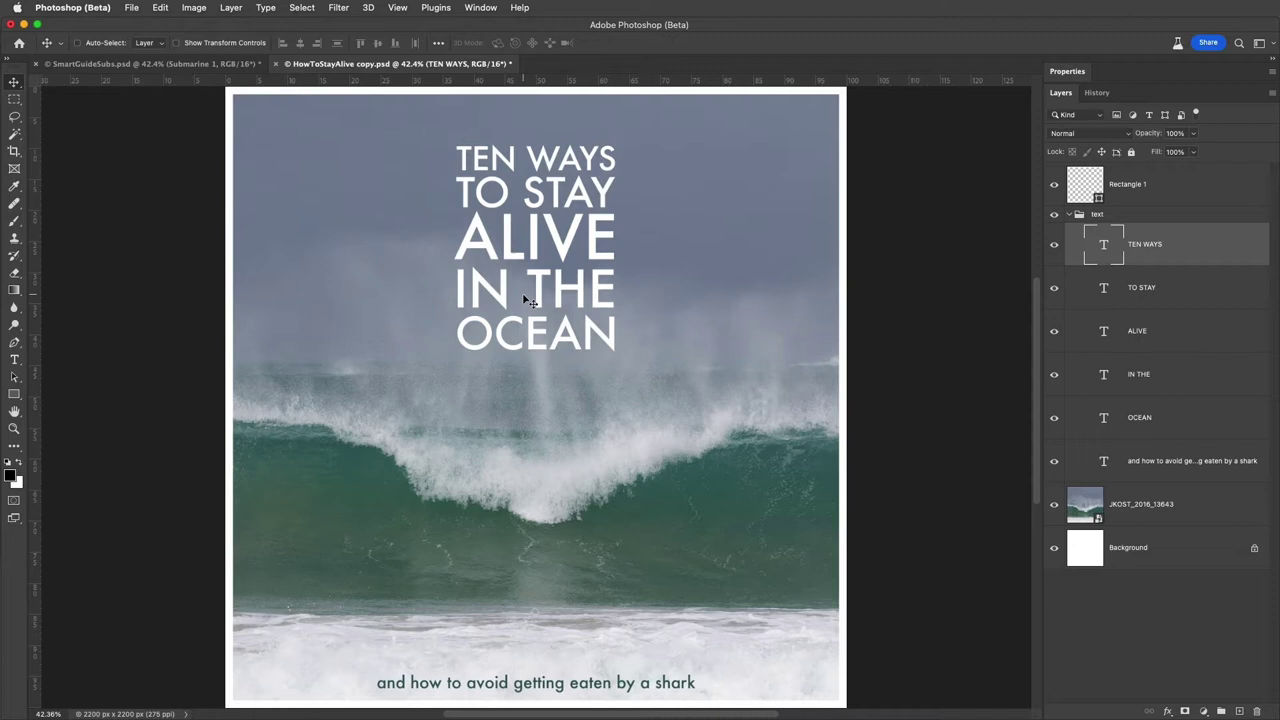
Step: Change the ruler units from percent to inches
double_click(459, 82)
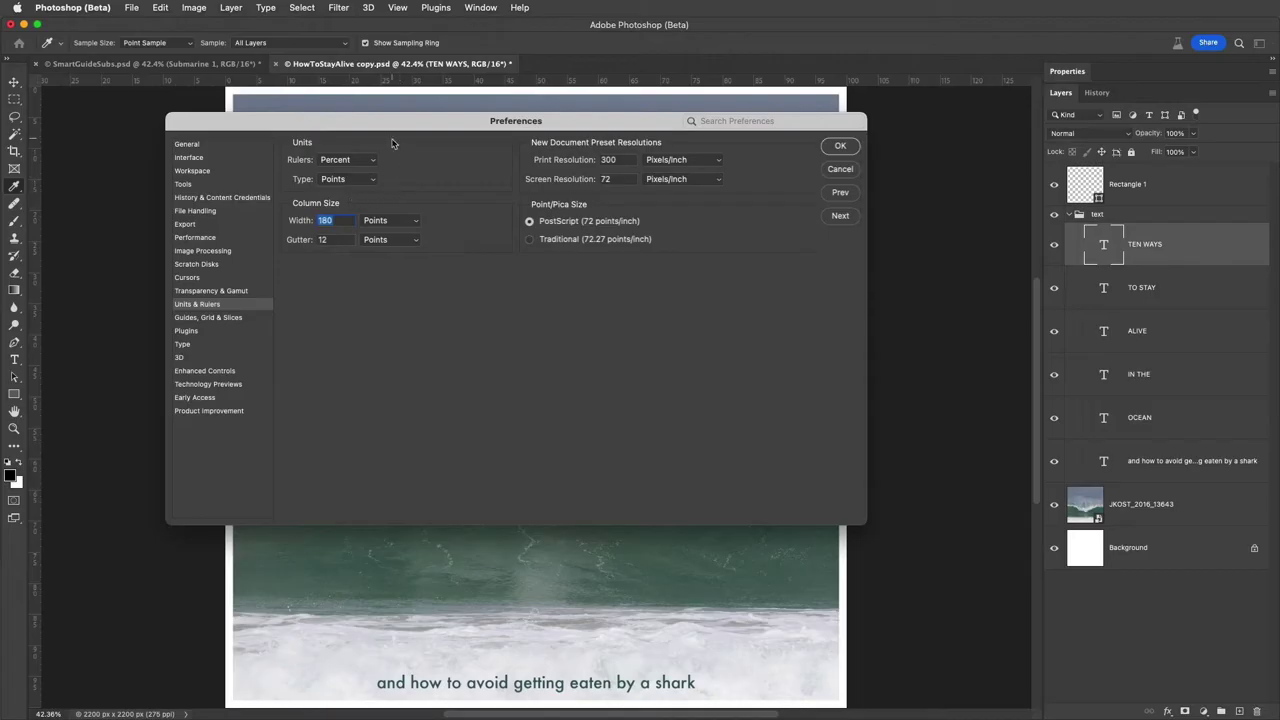
click(830, 147)
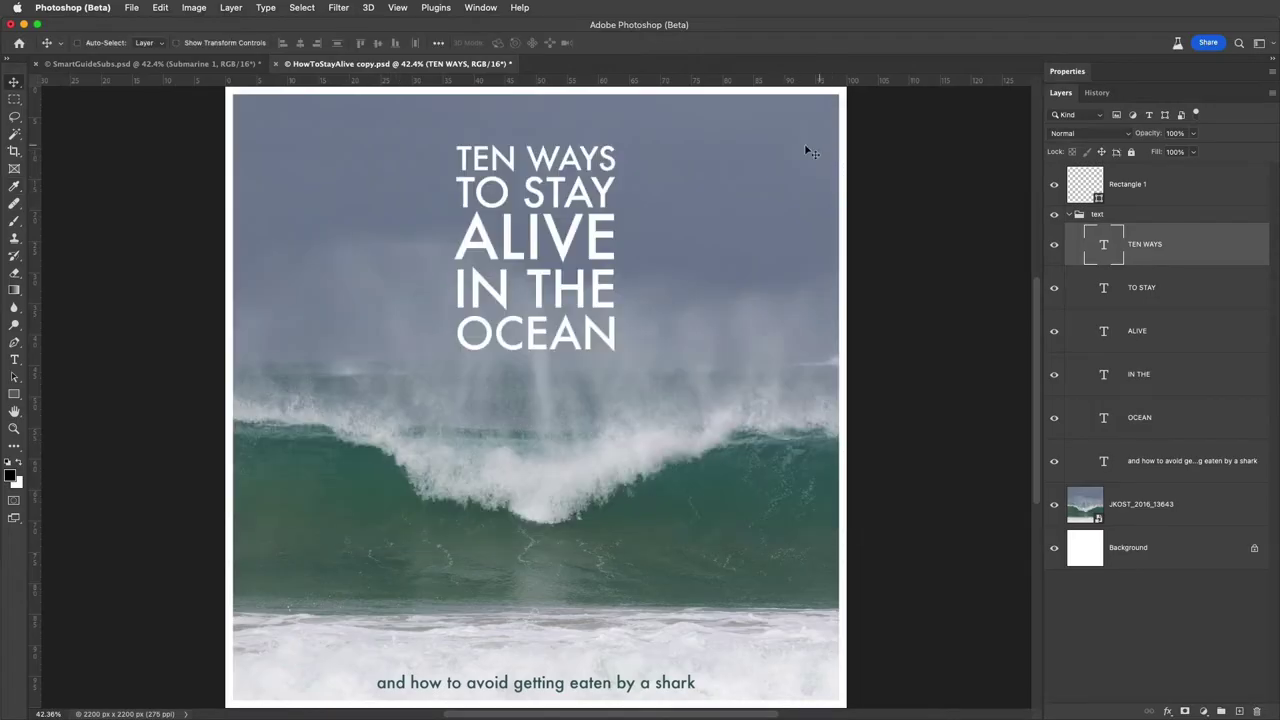
right_click(559, 82)
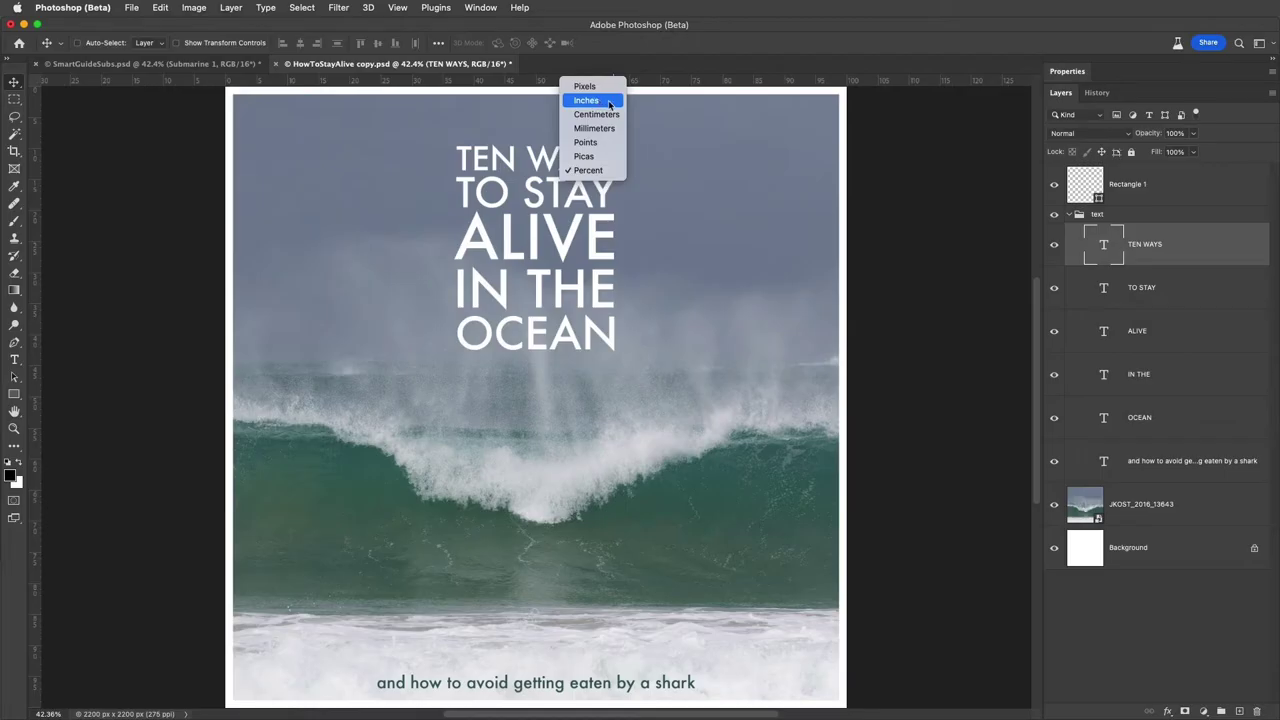
click(587, 100)
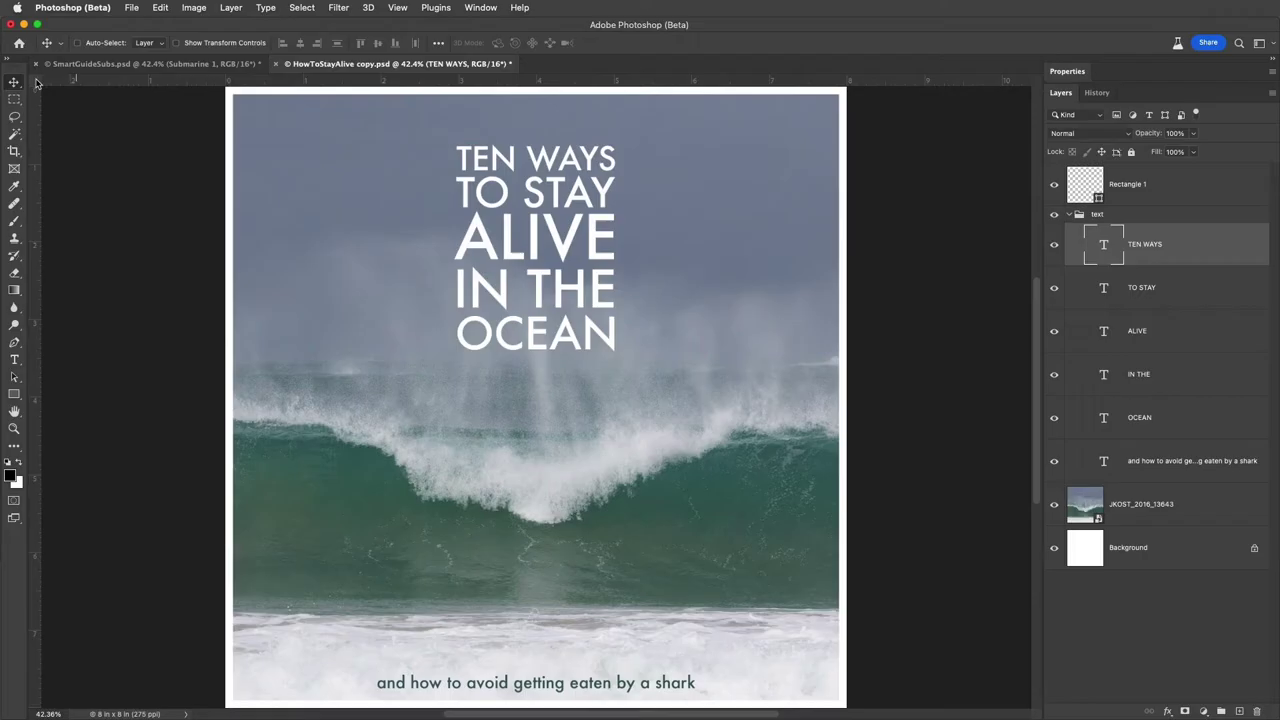
Step: Place a vertical guide near 1.5 in and a horizontal guide below TEN WAYS
drag(36, 82, 395, 193)
double_click(36, 85)
drag(36, 140, 345, 152)
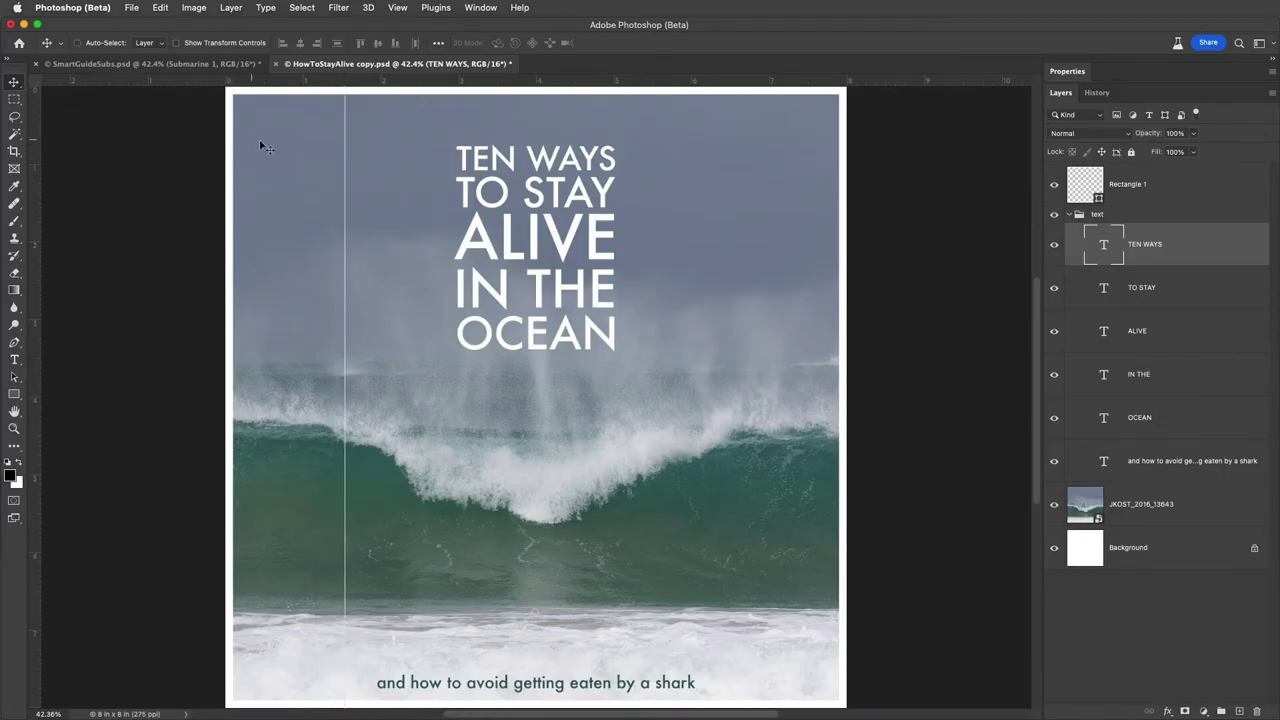
drag(345, 148, 286, 147)
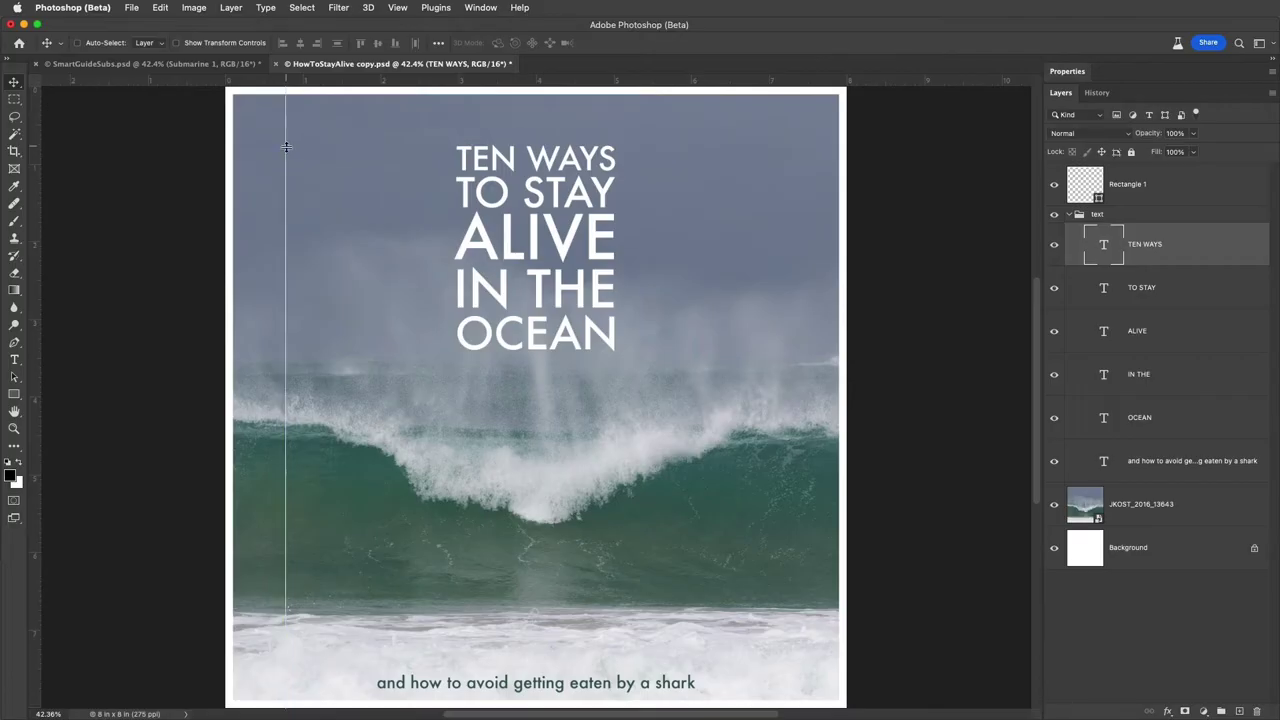
drag(335, 80, 349, 206)
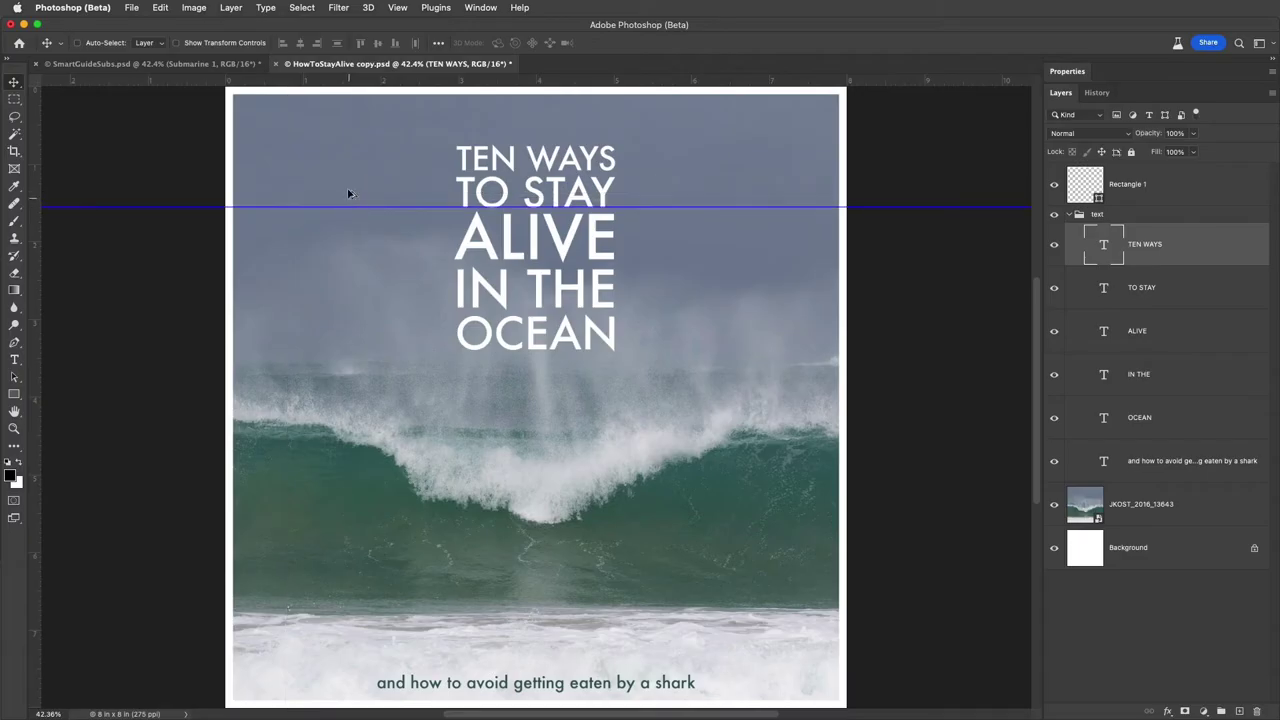
drag(335, 80, 371, 172)
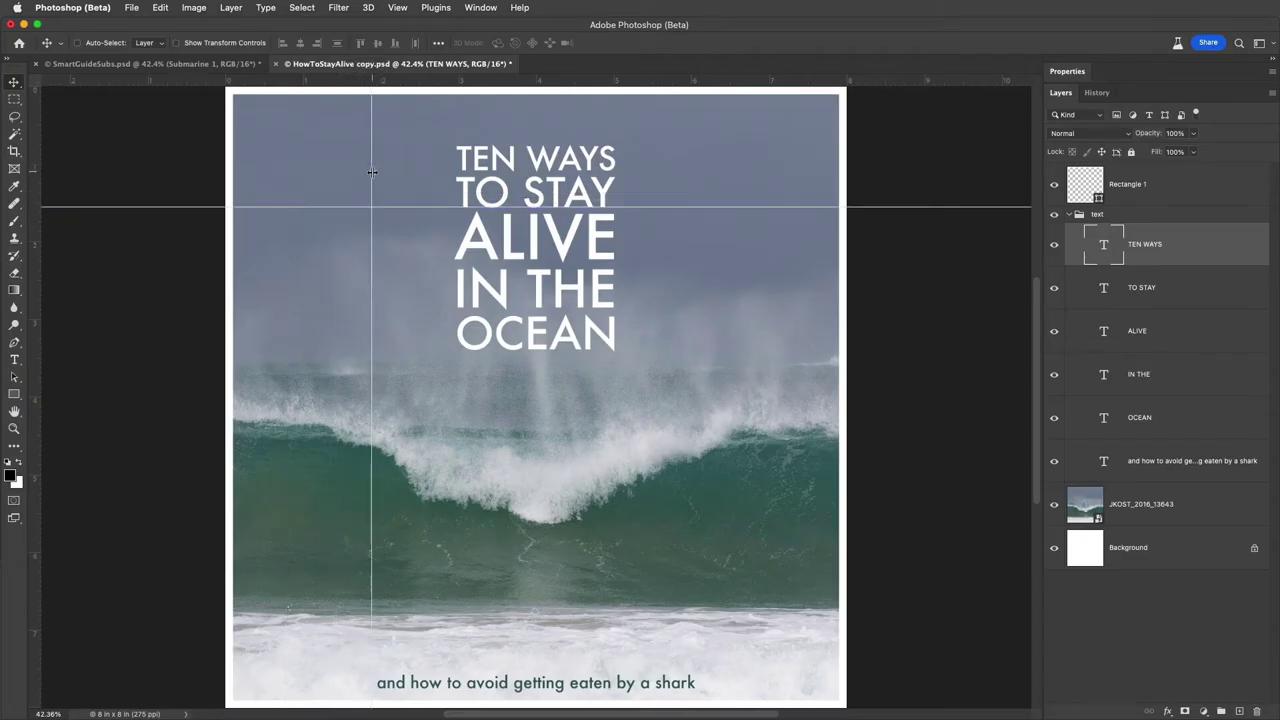
Step: Recolour the vertical guide at 1.886 in to Yellow with Edit Selected Guides
click(371, 172)
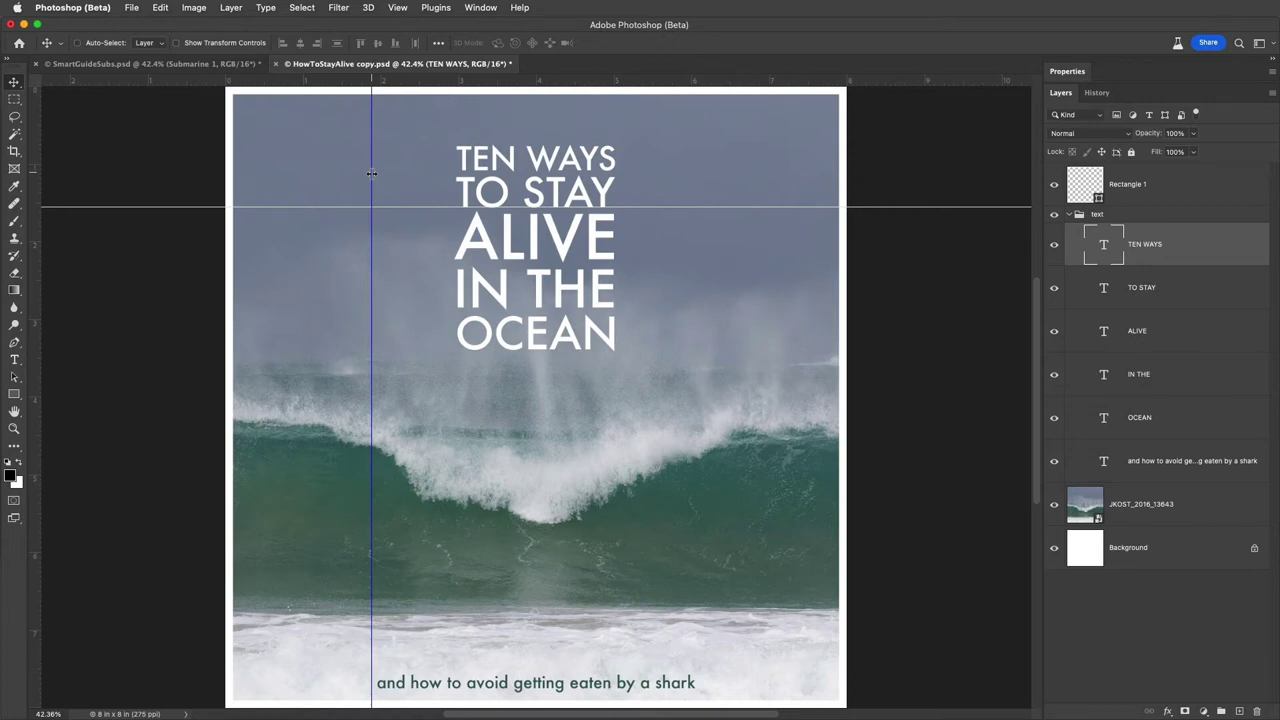
right_click(371, 174)
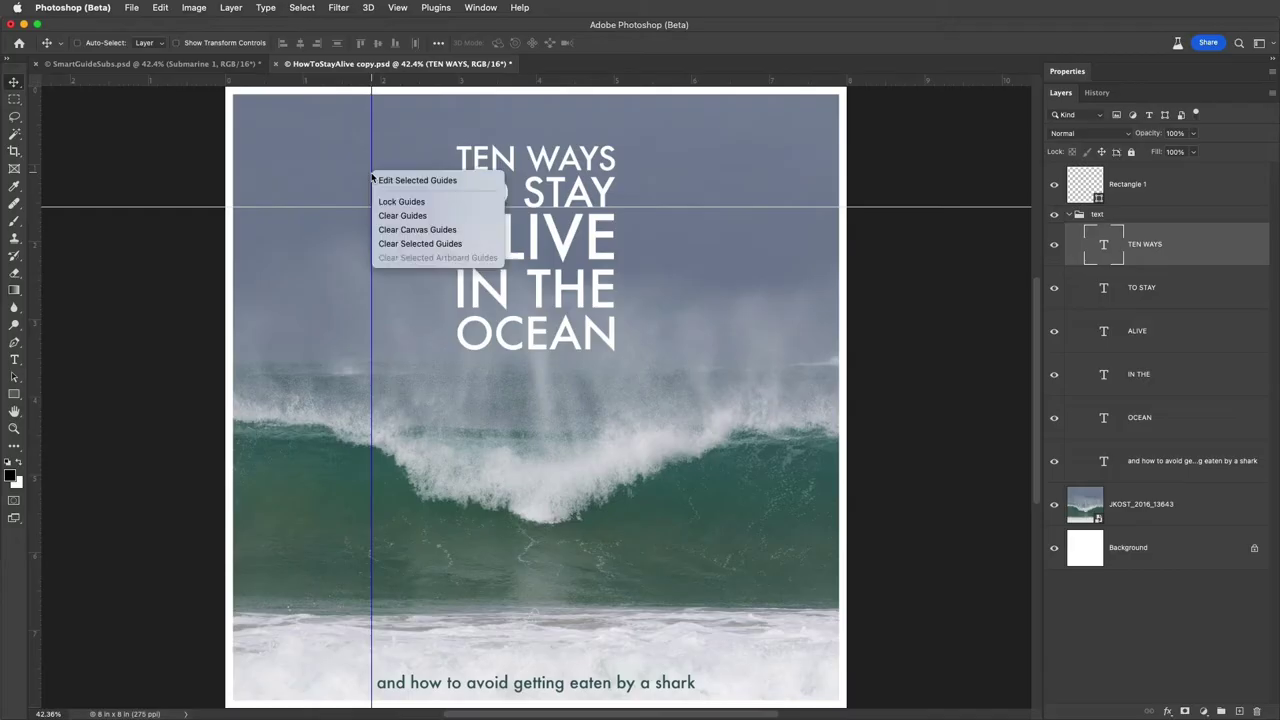
click(453, 181)
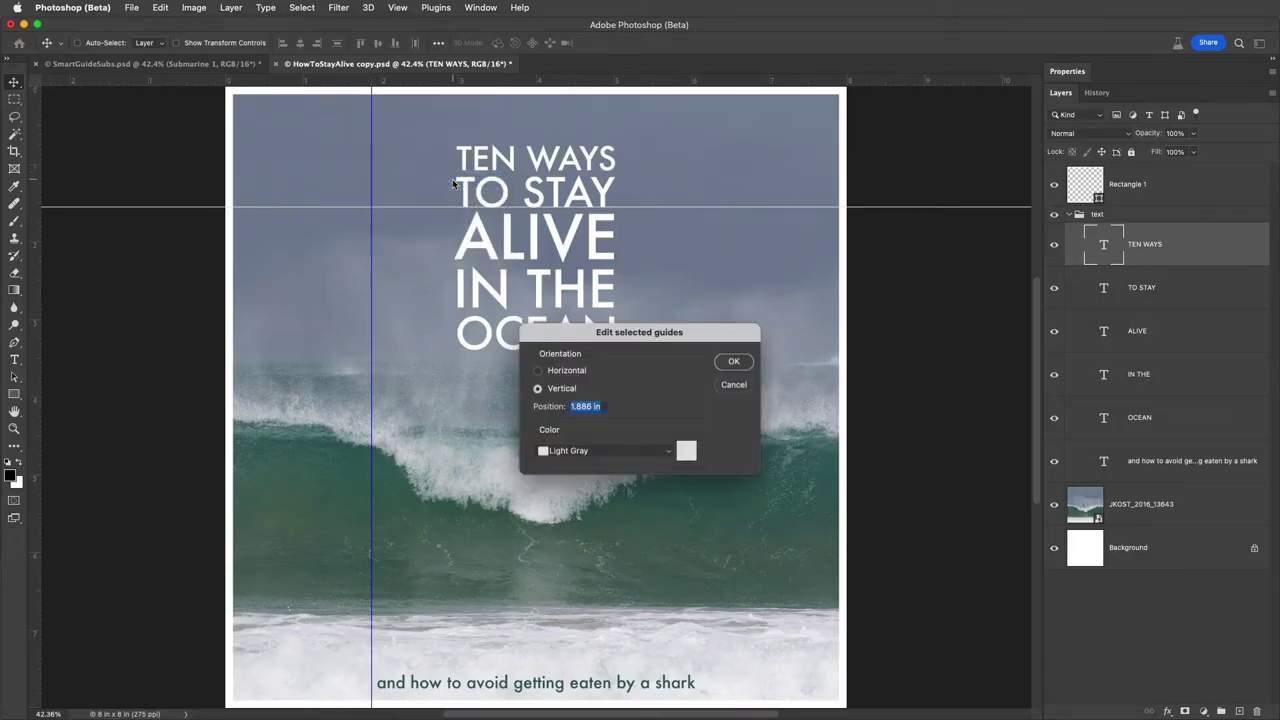
click(614, 452)
click(614, 421)
click(733, 361)
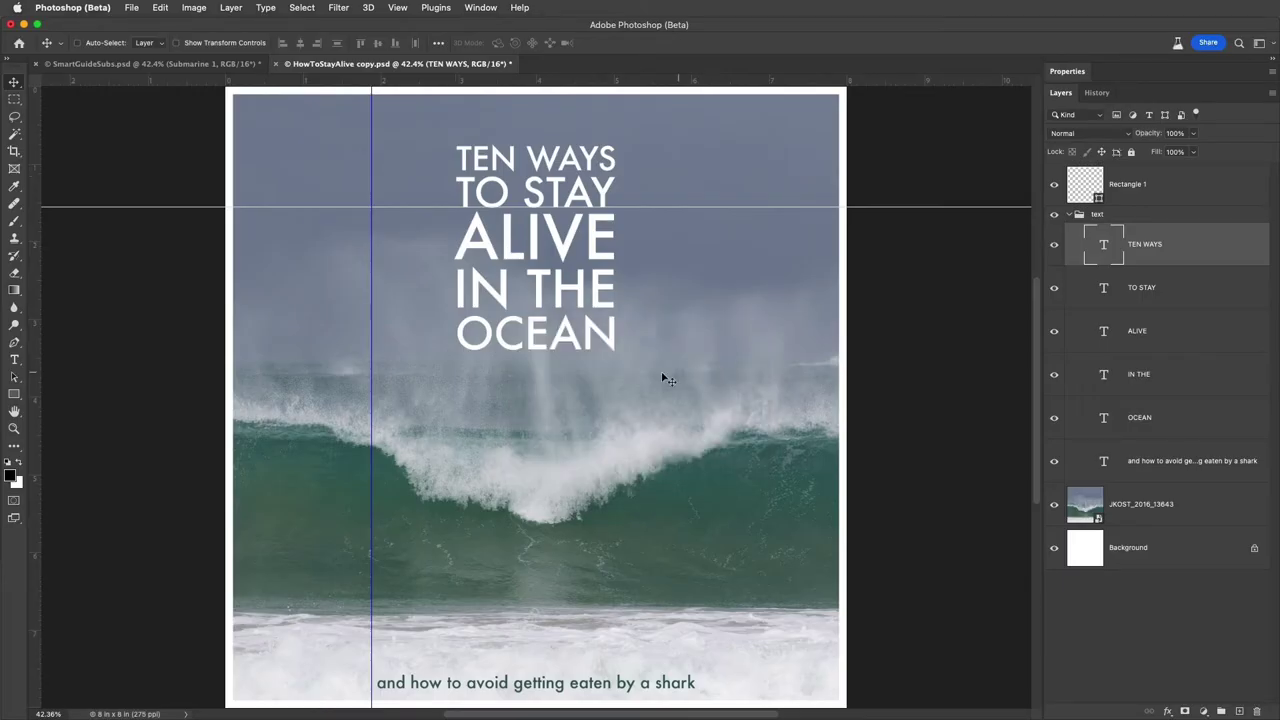
click(410, 379)
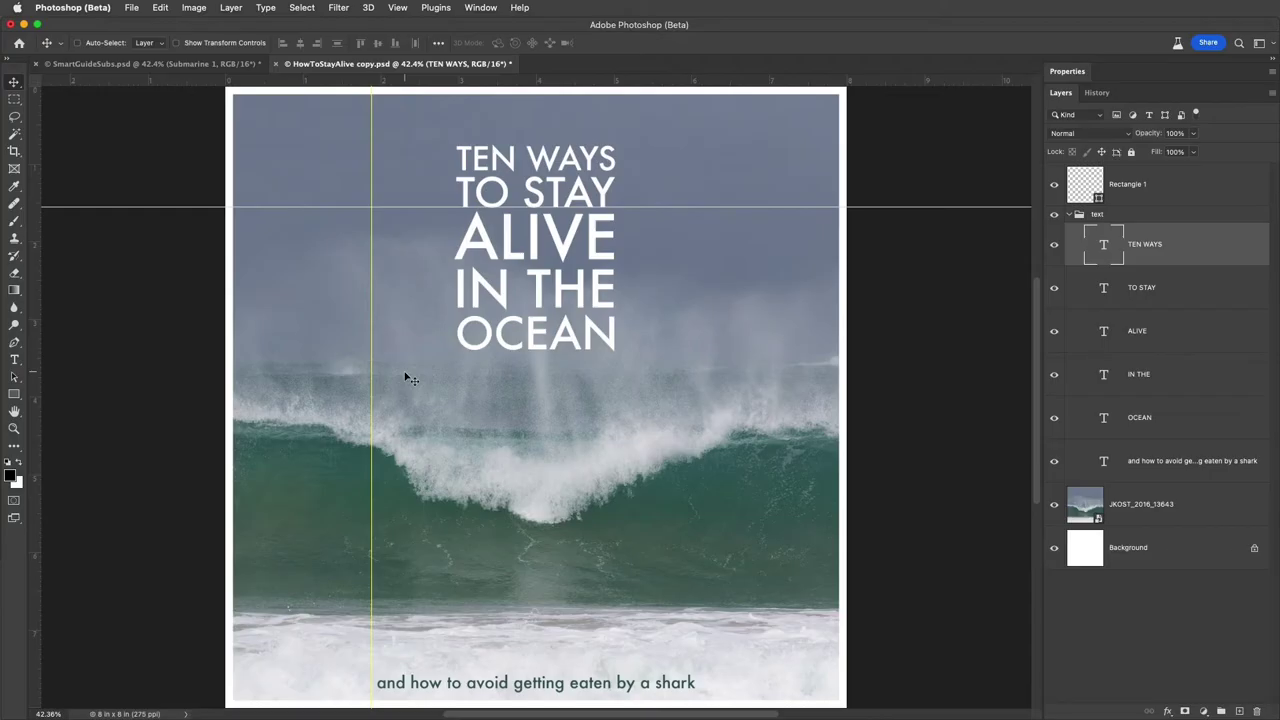
Step: Add a New Guide, Vertical, at position 50% across the poster
click(397, 8)
mouse_move(470, 346)
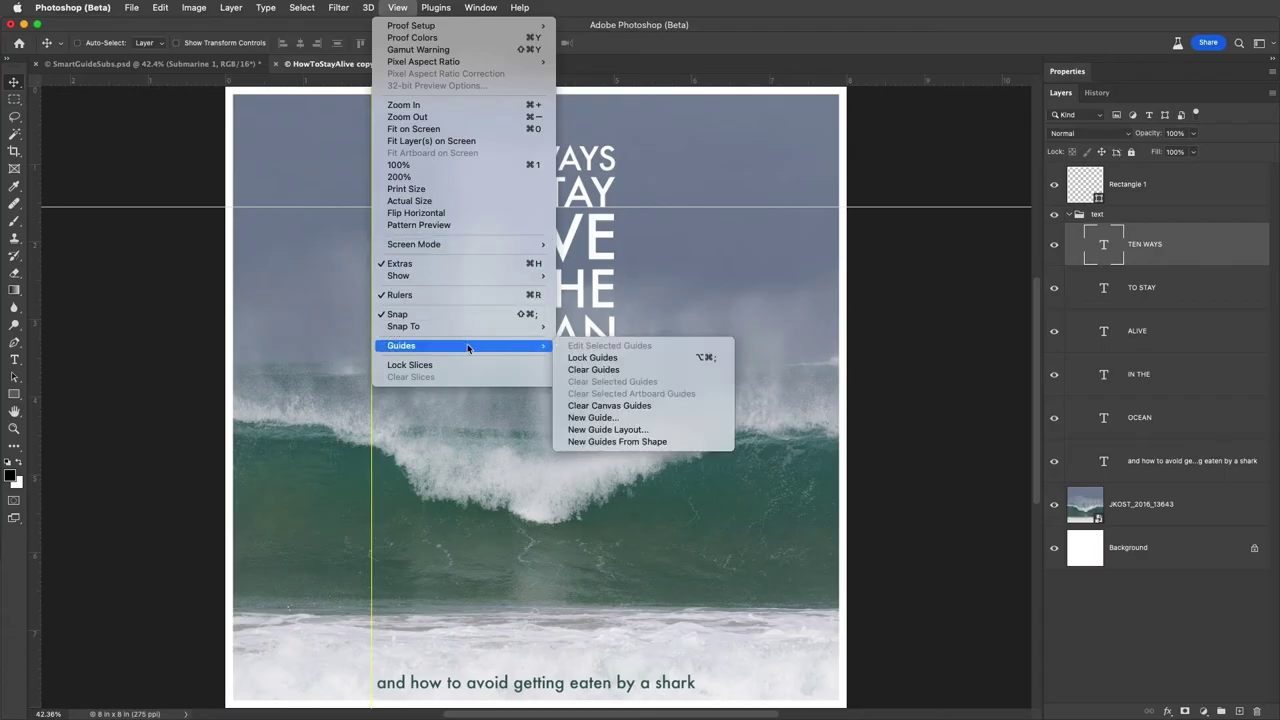
click(634, 417)
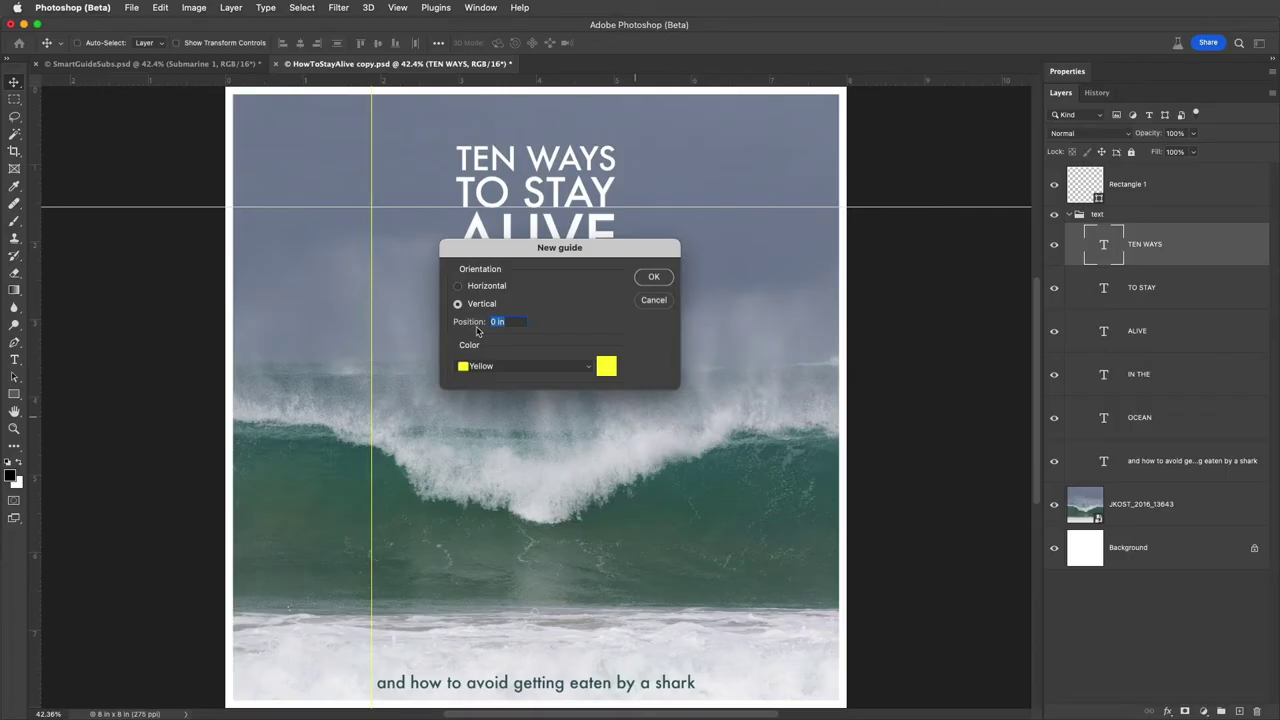
text(50%)
click(648, 278)
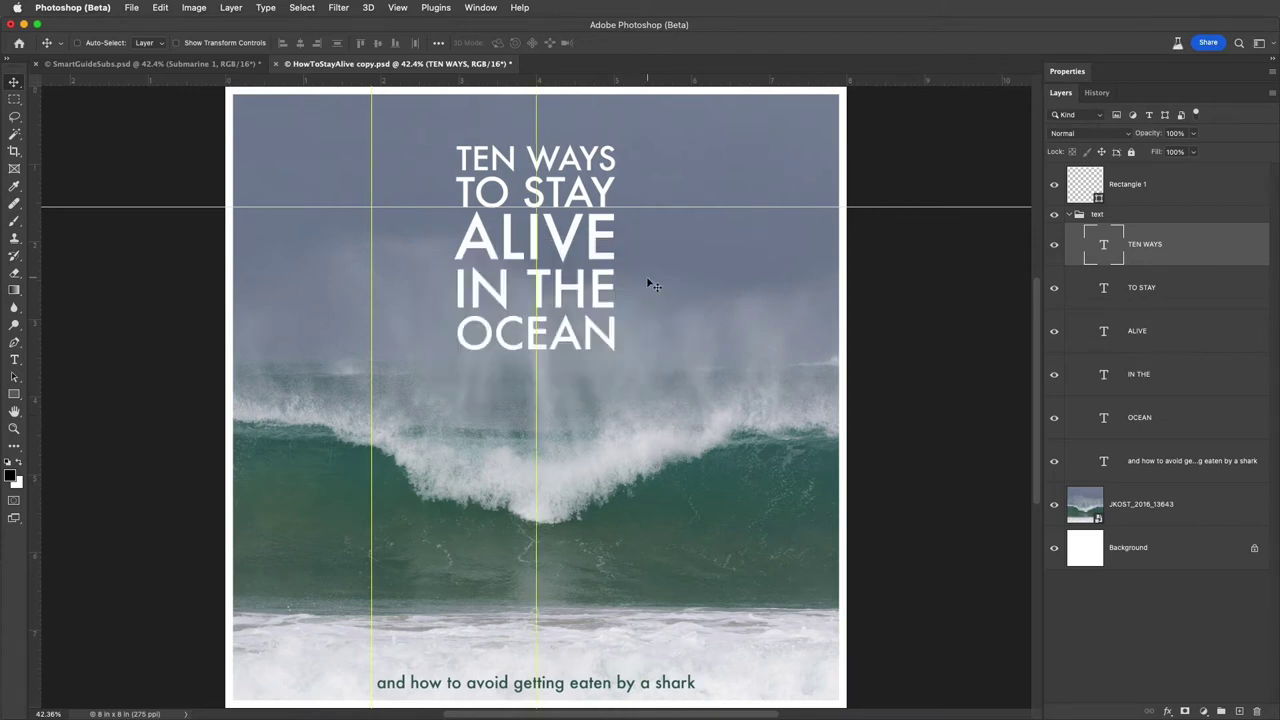
Step: Apply a Custom guide layout of 3 magenta columns, 0.75 in gutters, 0.1 in margins
click(398, 9)
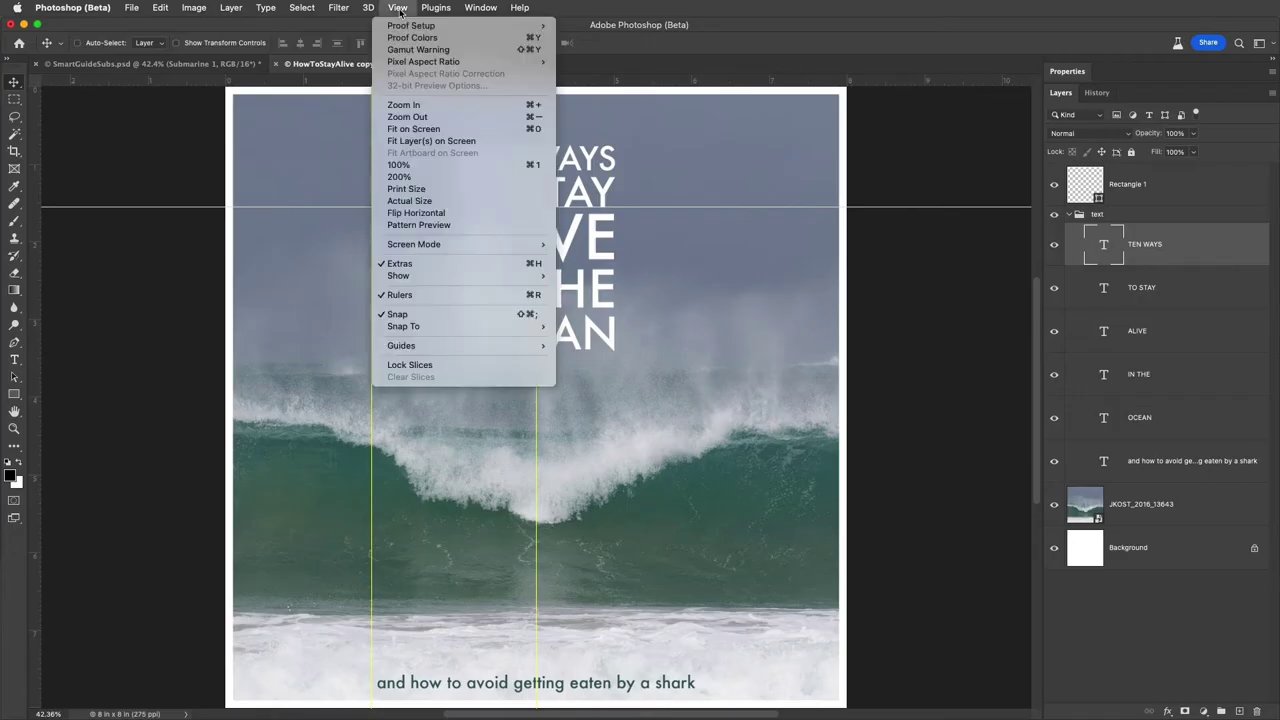
mouse_move(451, 348)
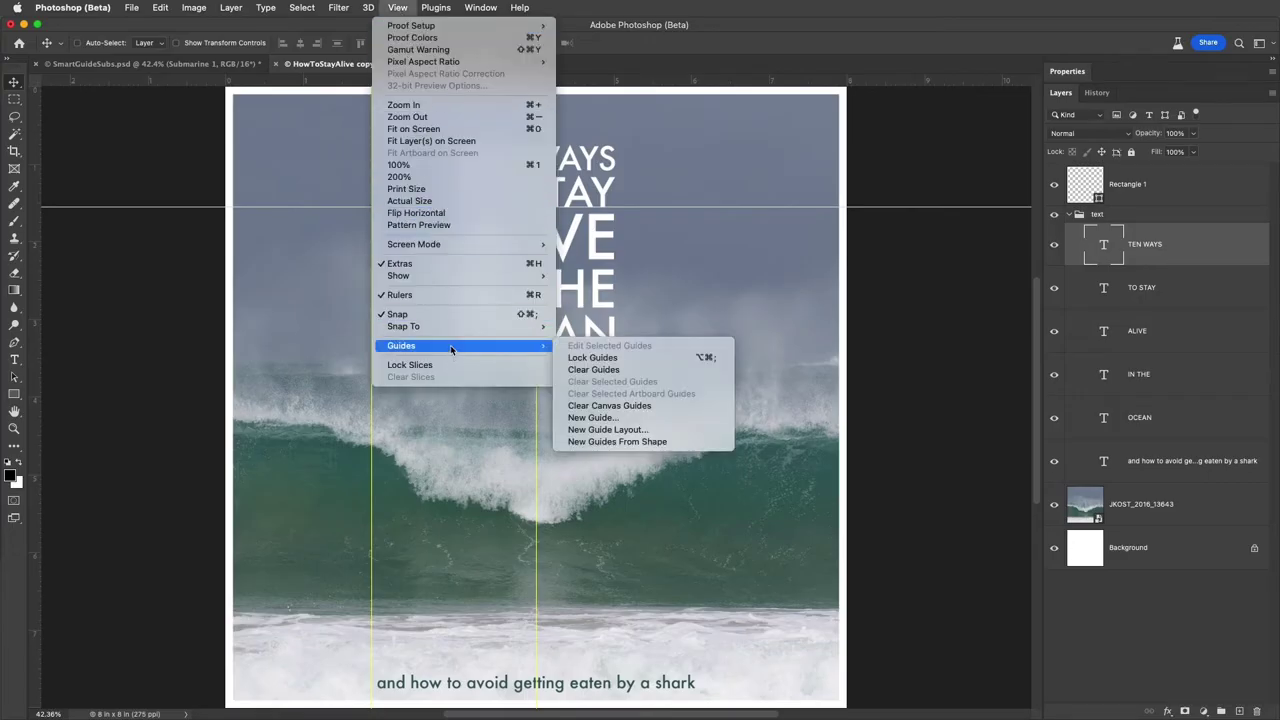
click(646, 430)
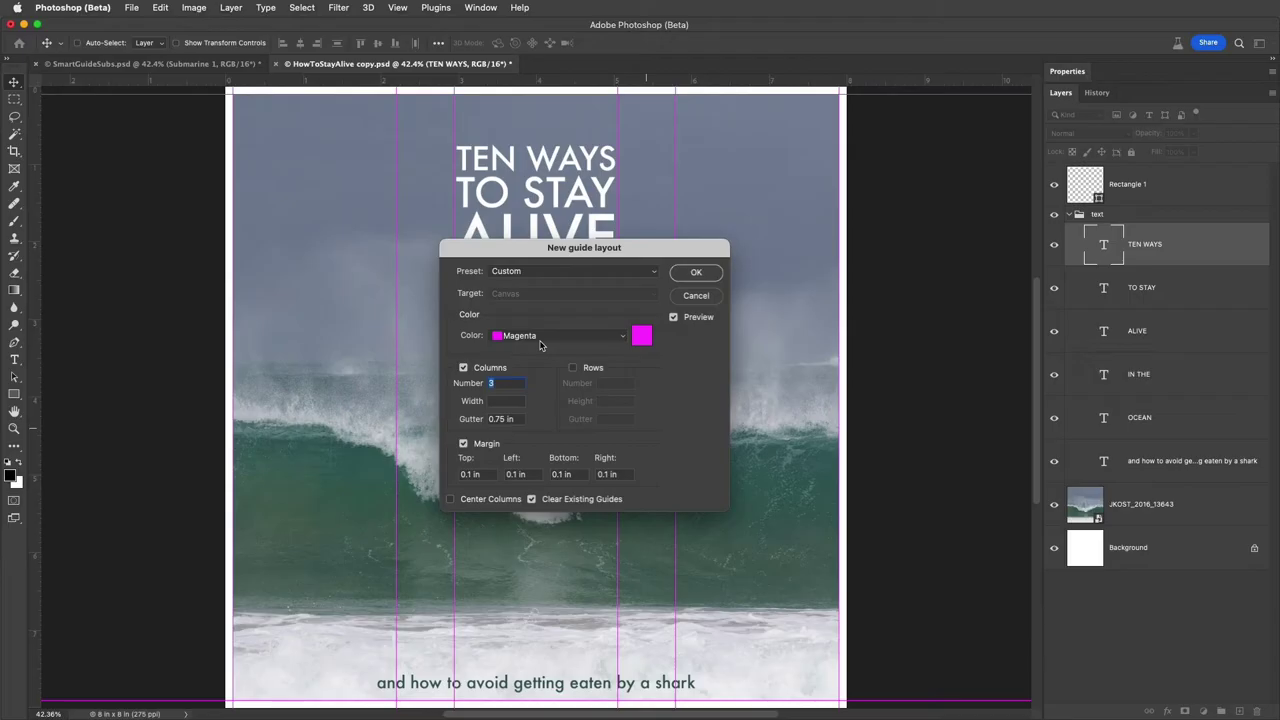
click(551, 271)
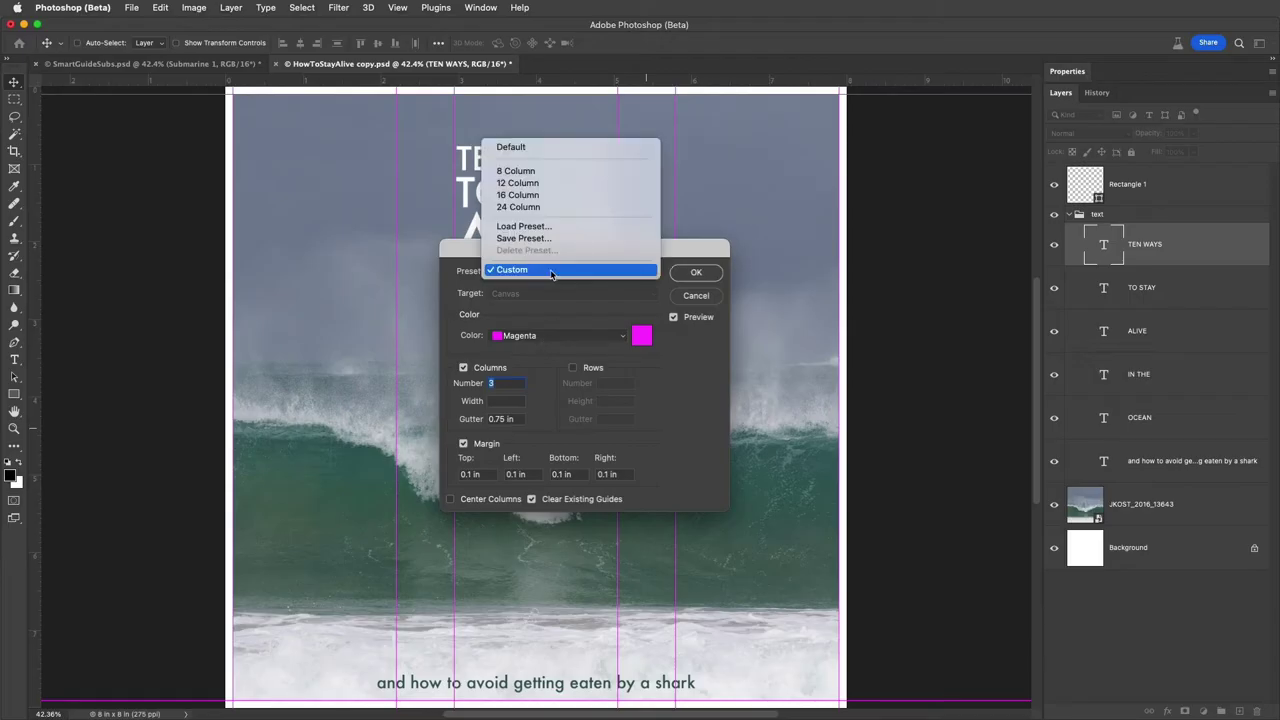
click(551, 270)
click(692, 274)
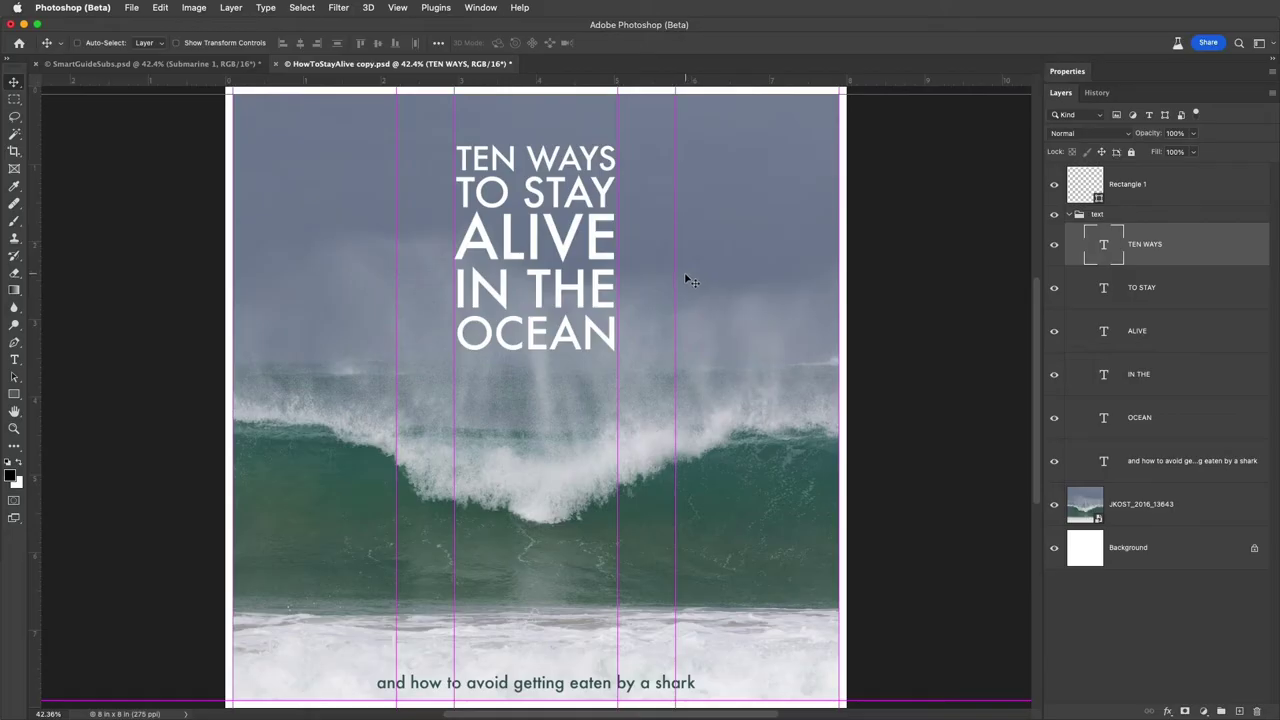
Step: Switch the canvas guide colour preference from Light Gray back to Cyan
double_click(676, 274)
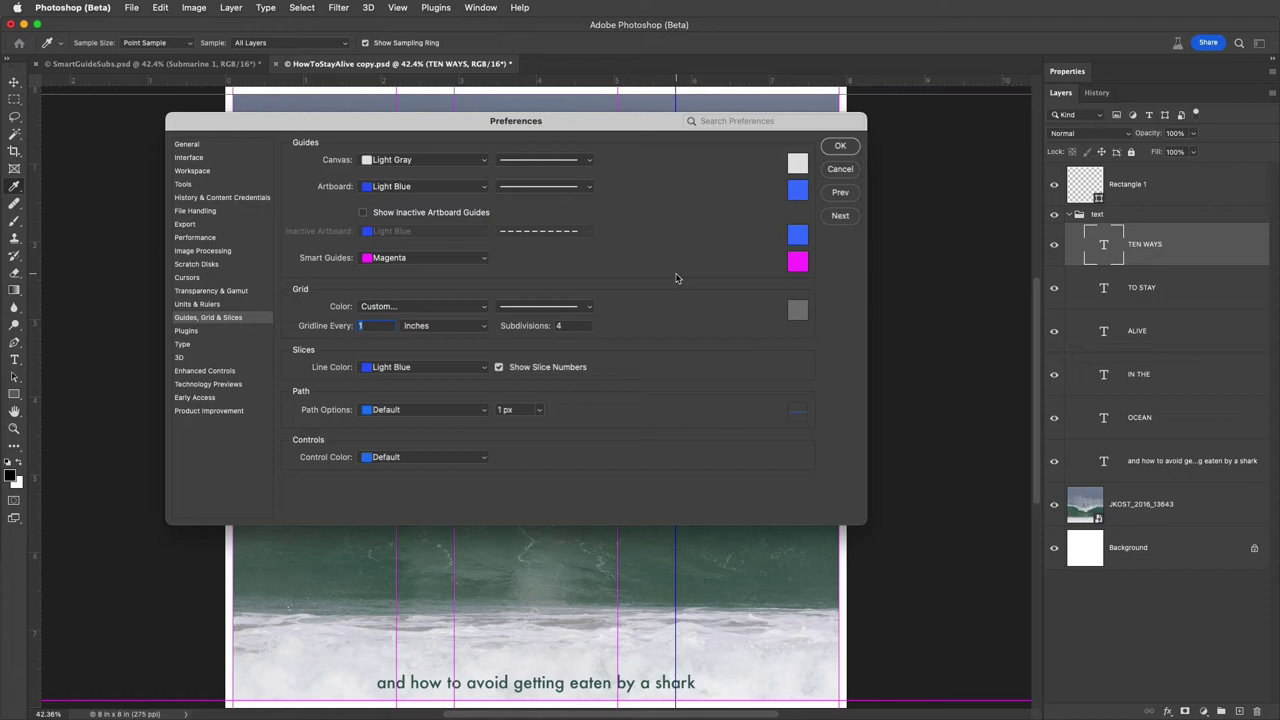
click(467, 163)
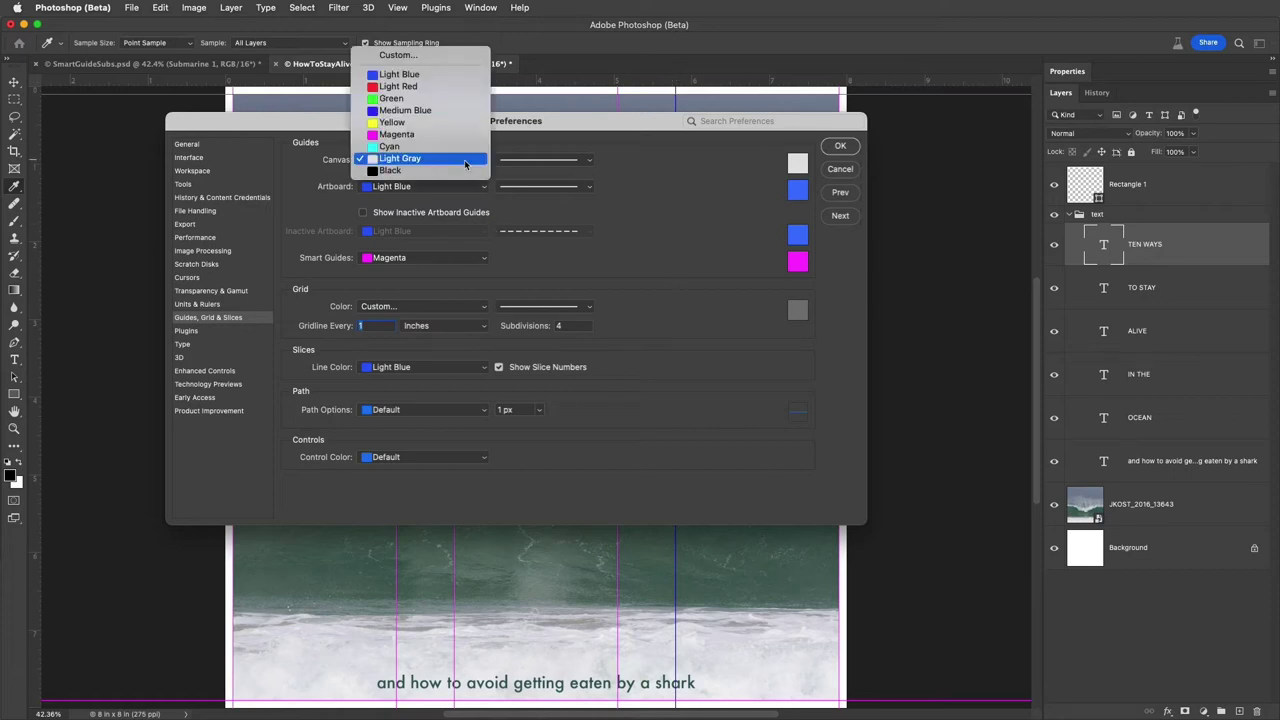
click(458, 146)
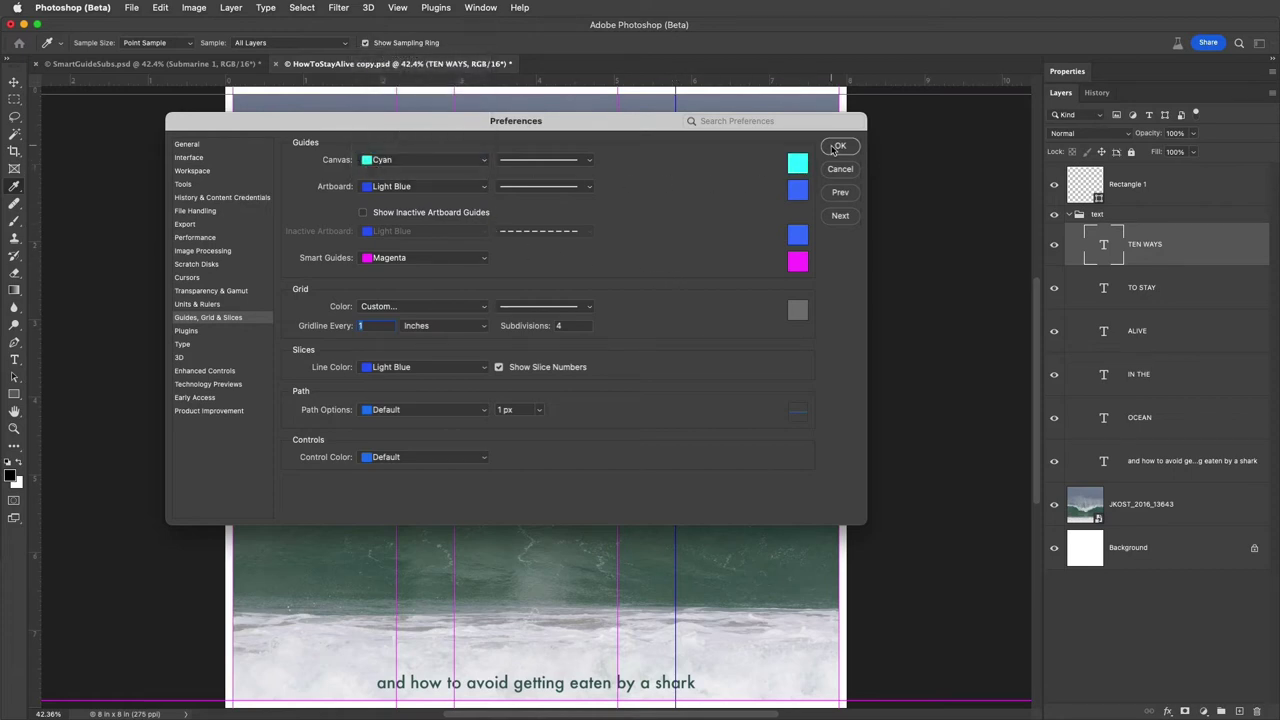
click(835, 147)
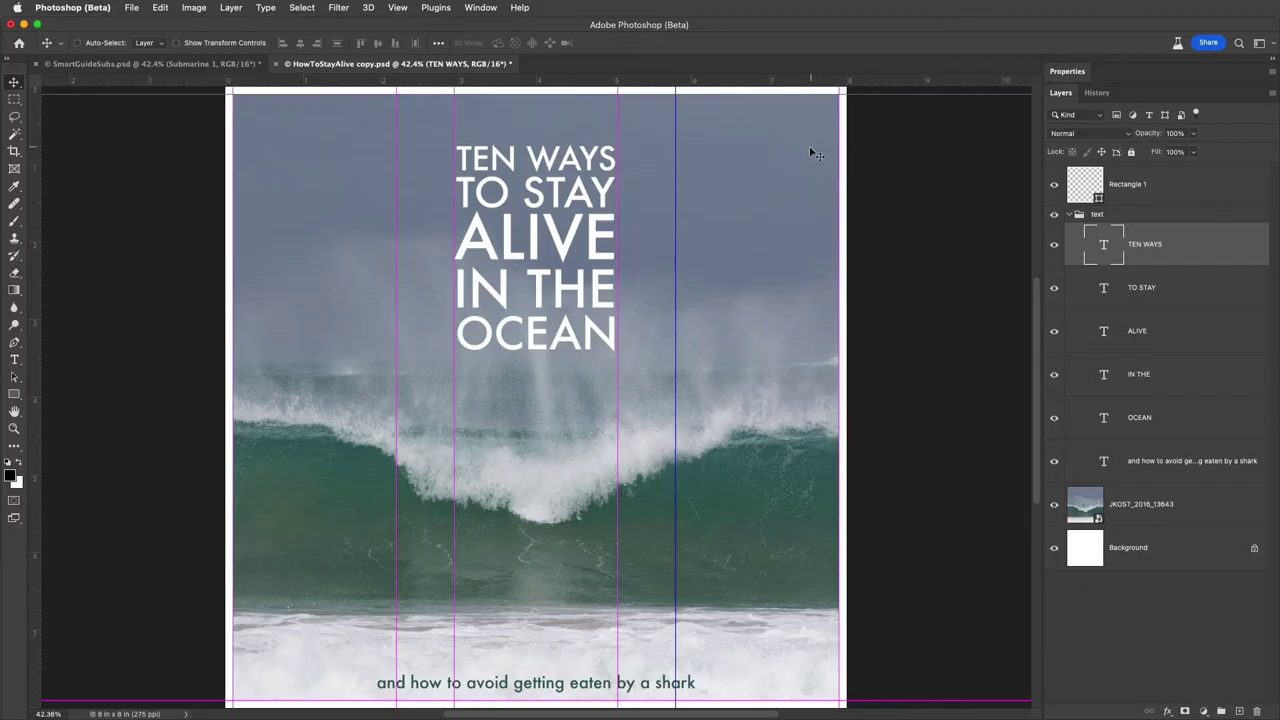
drag(579, 84, 591, 145)
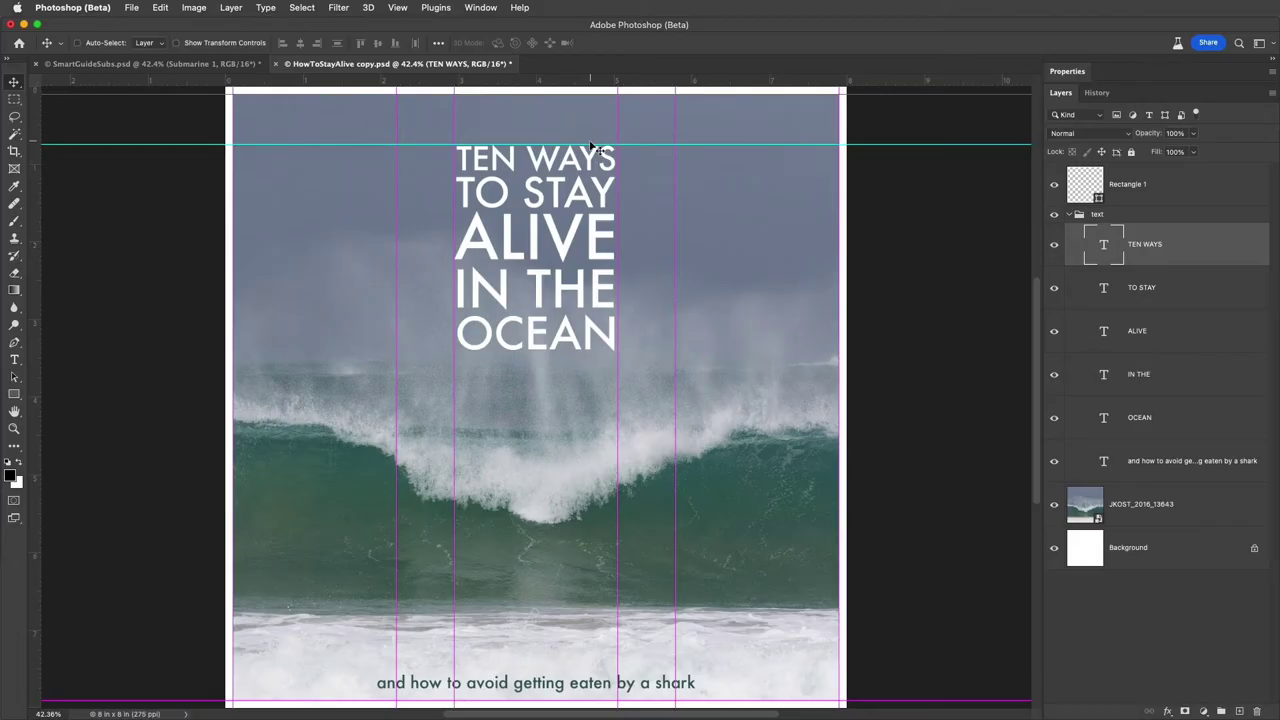
mouse_move(588, 82)
mouse_down()
mouse_move(590, 113)
mouse_move(579, 84)
mouse_up()
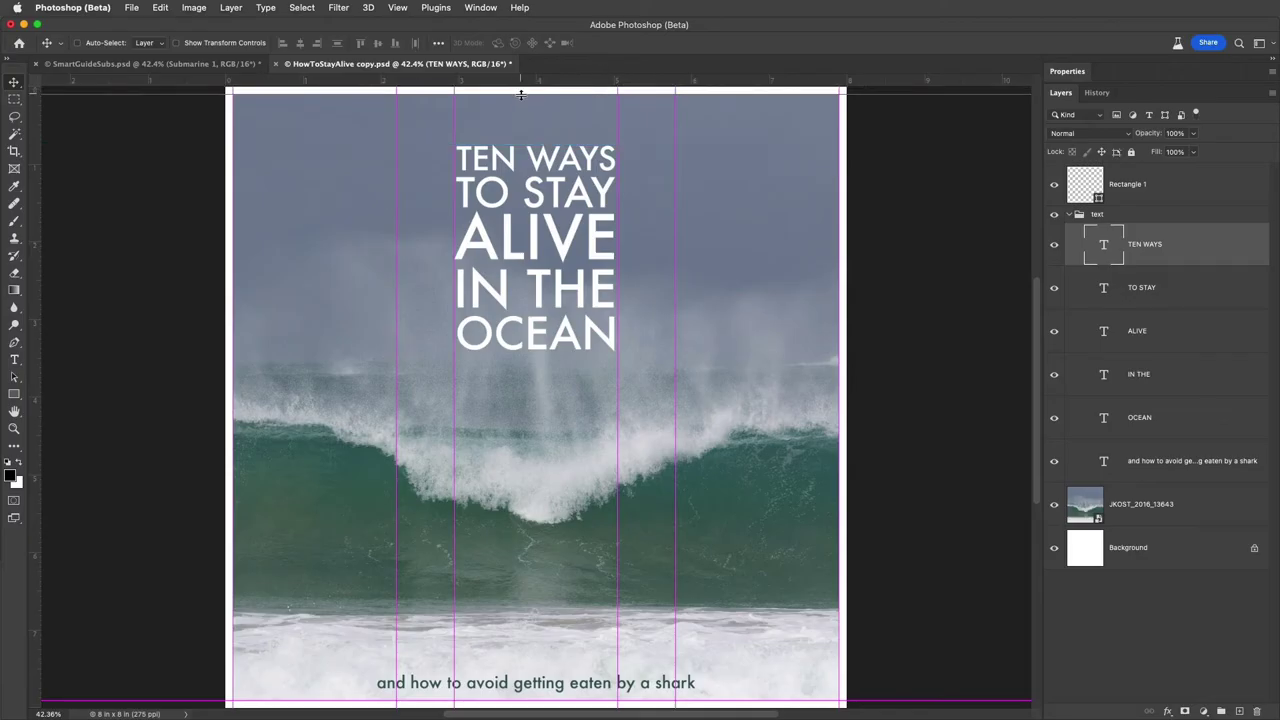
right_click(520, 94)
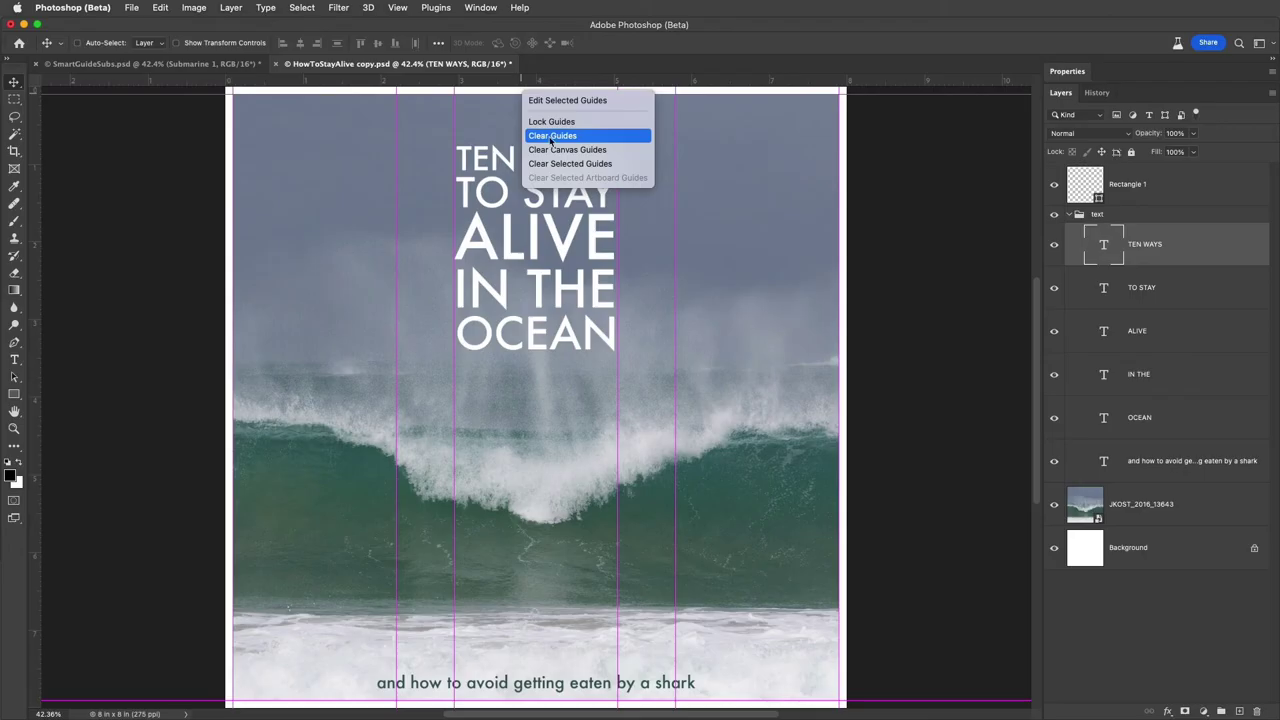
key(Escape)
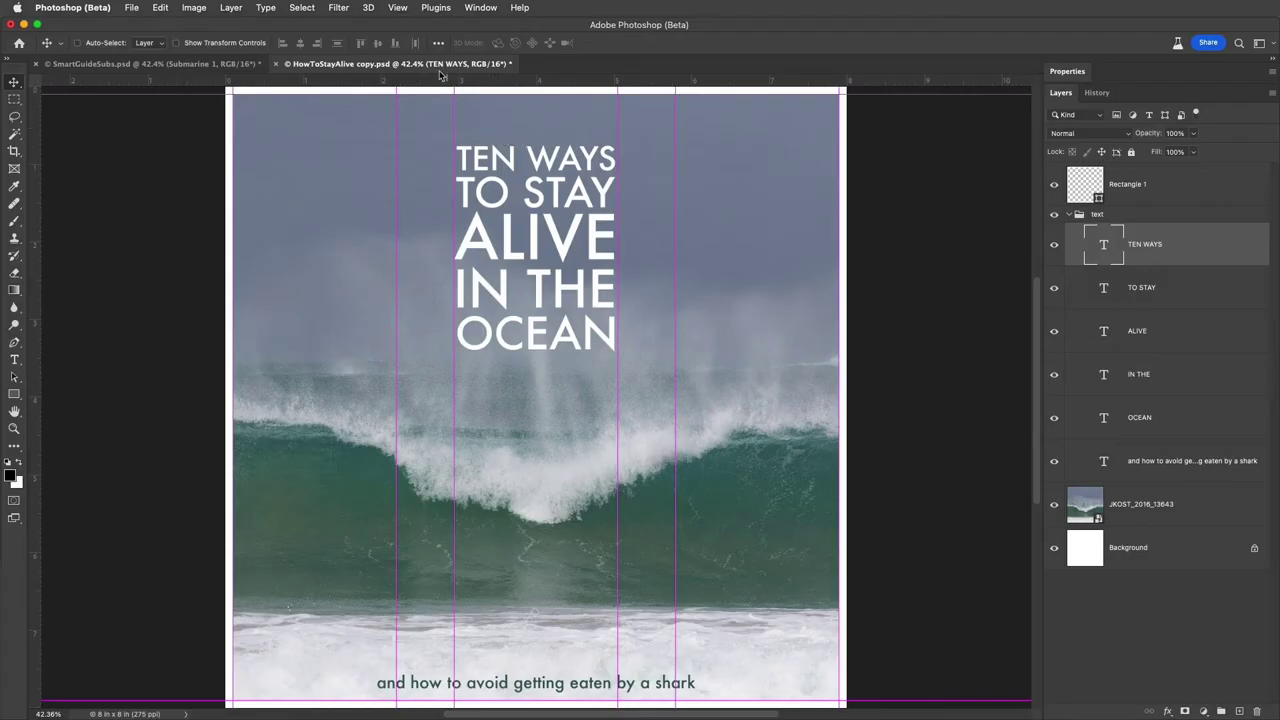
Step: Generate guides around the TEN WAYS text with New Guides From Shape
click(398, 8)
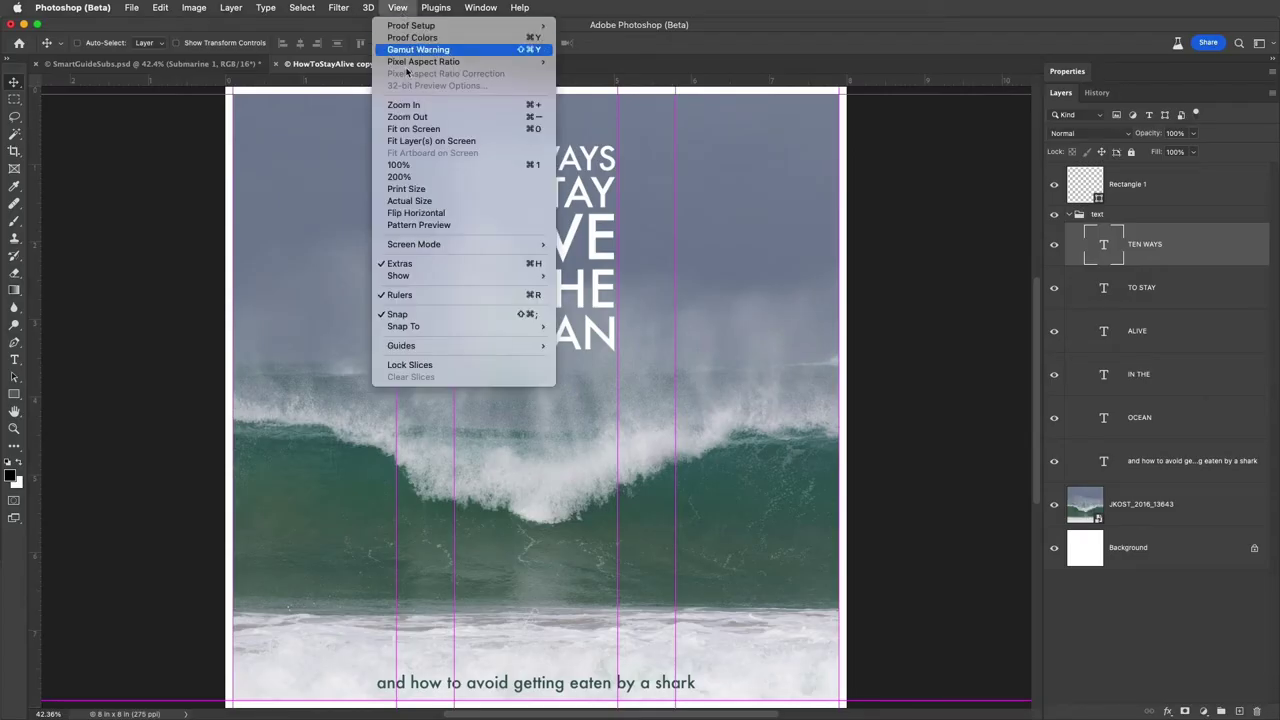
mouse_move(427, 346)
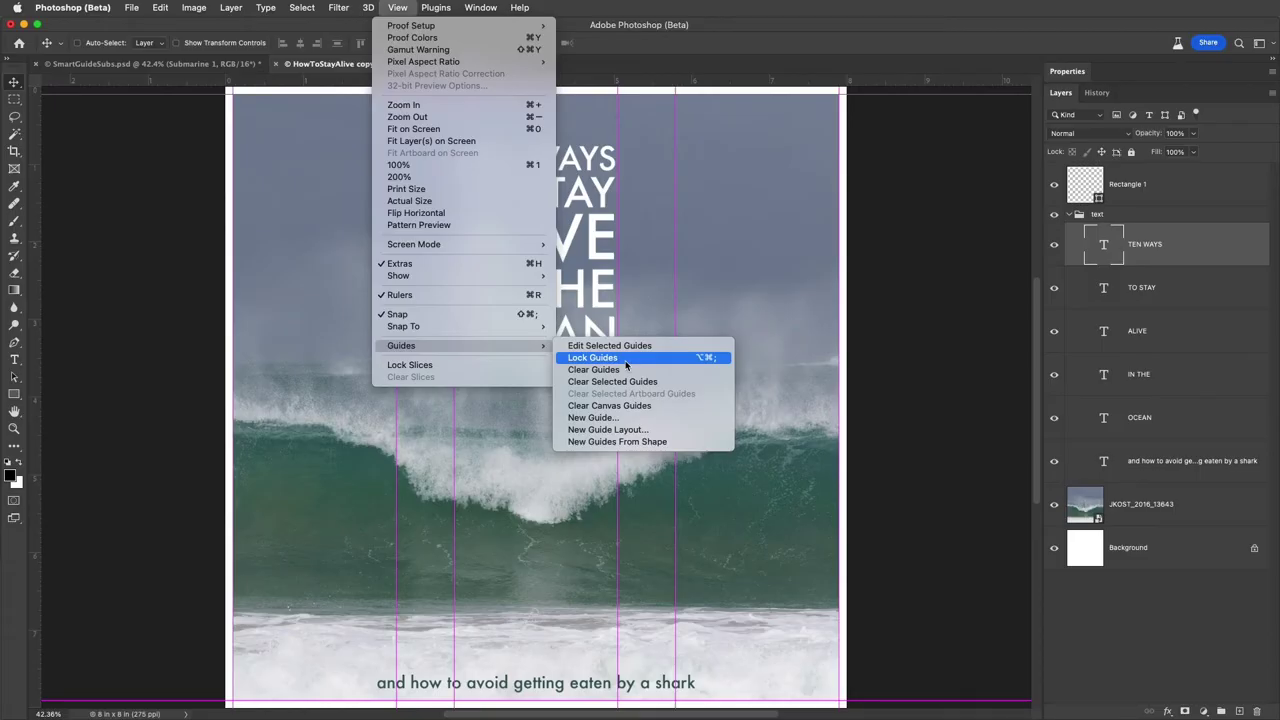
click(626, 441)
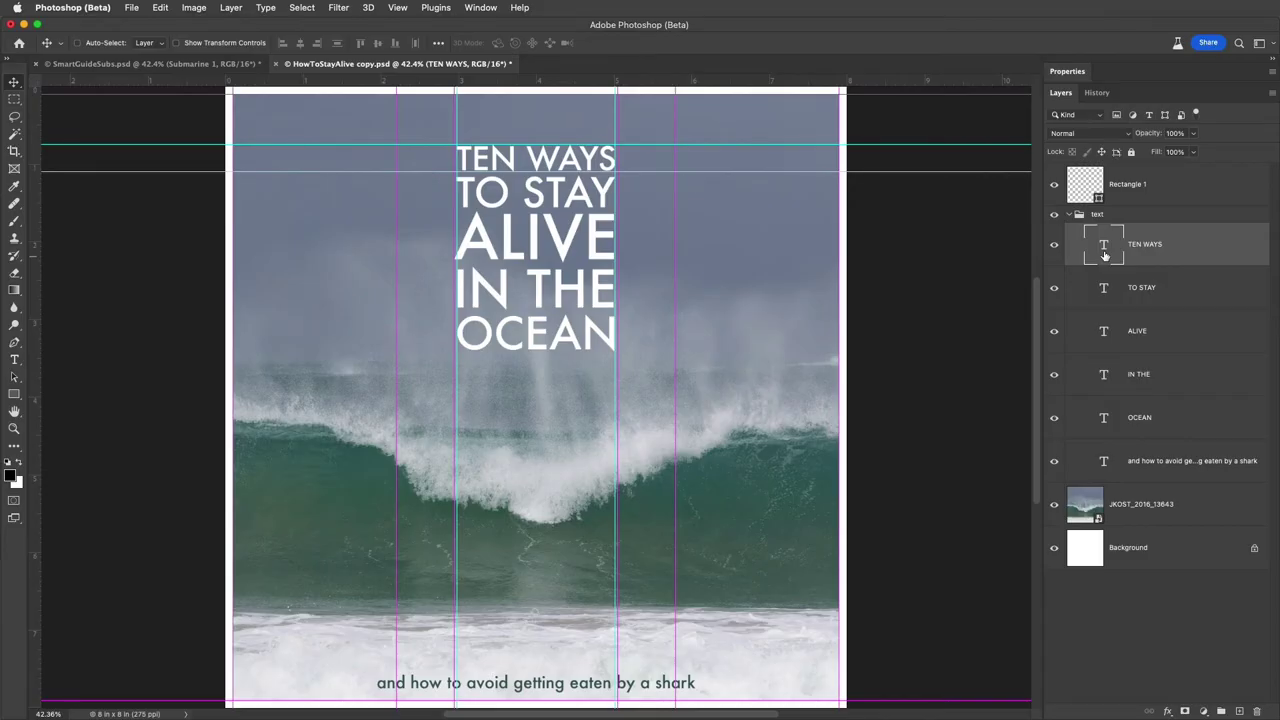
Step: Toggle the guides off and back on, then show the grid with Cmd+'
key(super+semicolon)
key(super+semicolon)
key(super)
key(super+apostrophe)
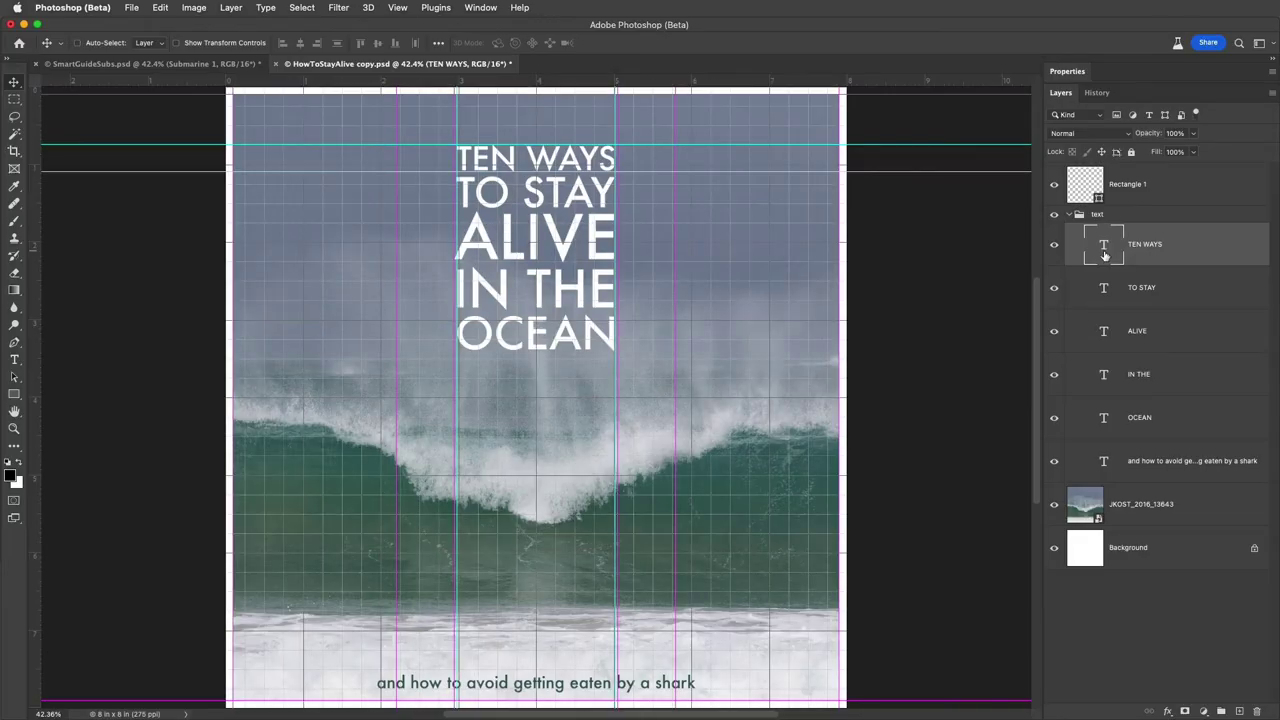
Step: Set the grid colour to Light Red with solid lines, then hide the grid
click(76, 8)
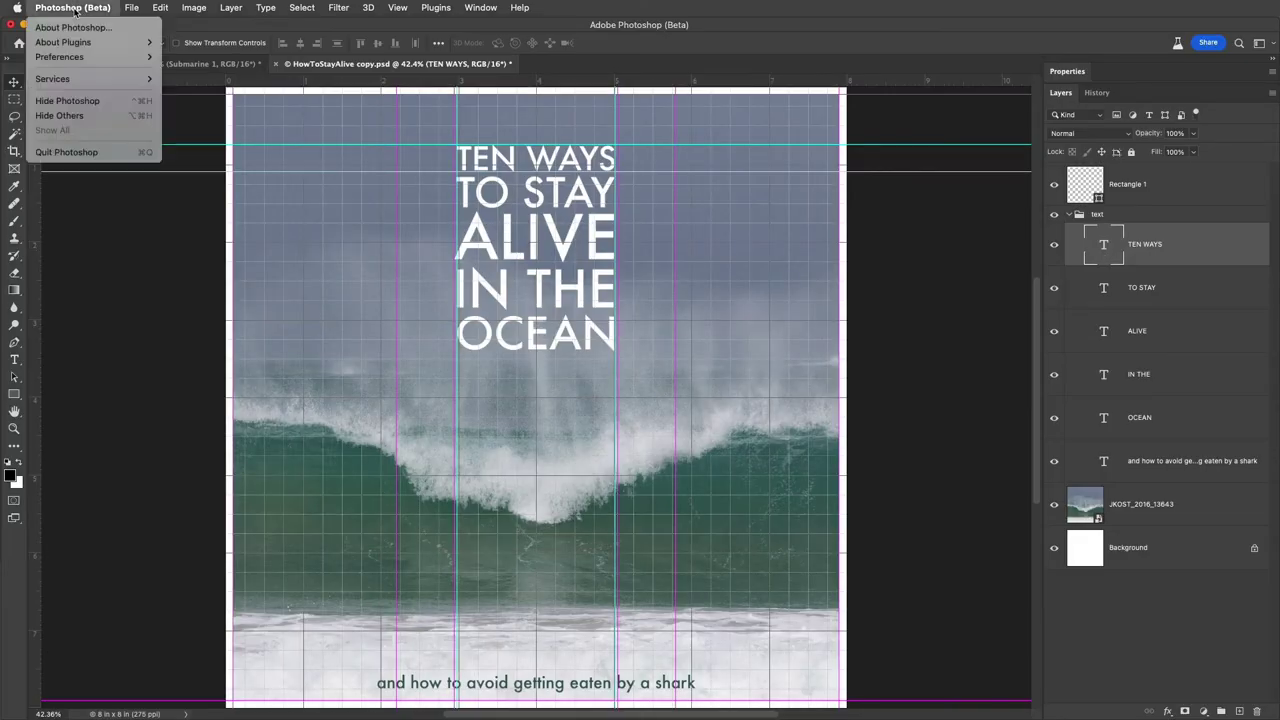
mouse_move(82, 62)
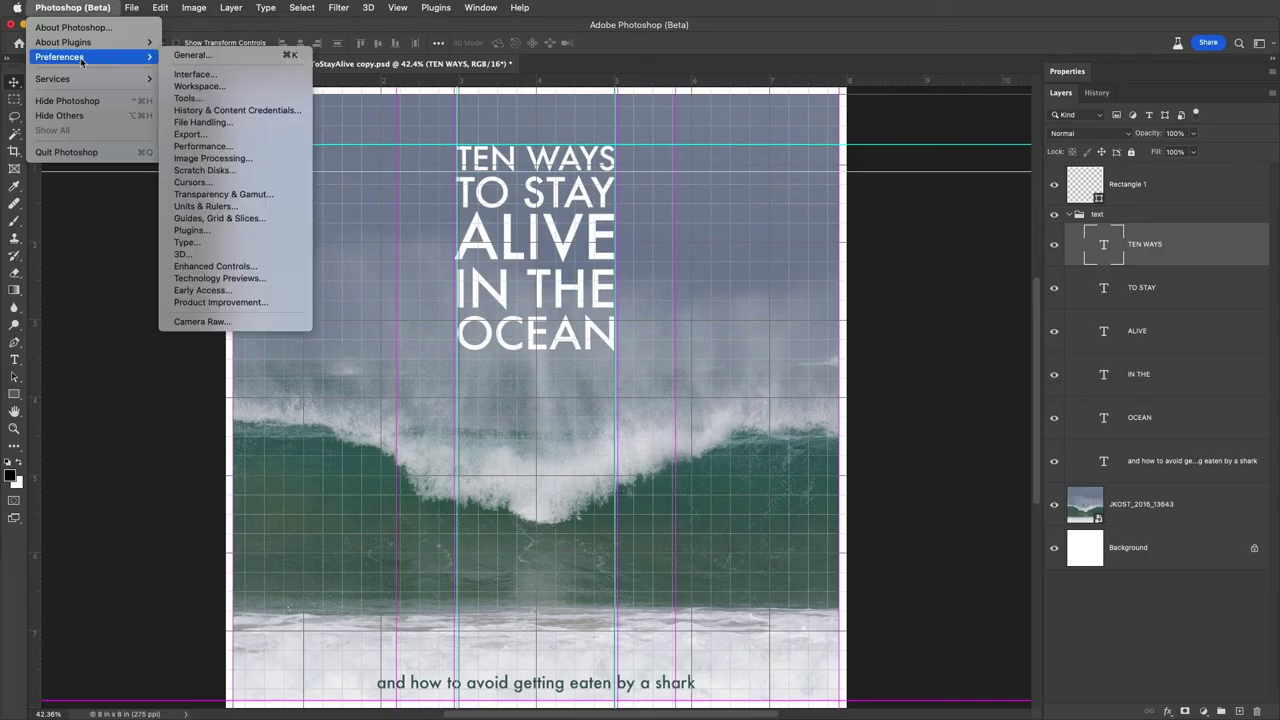
click(268, 220)
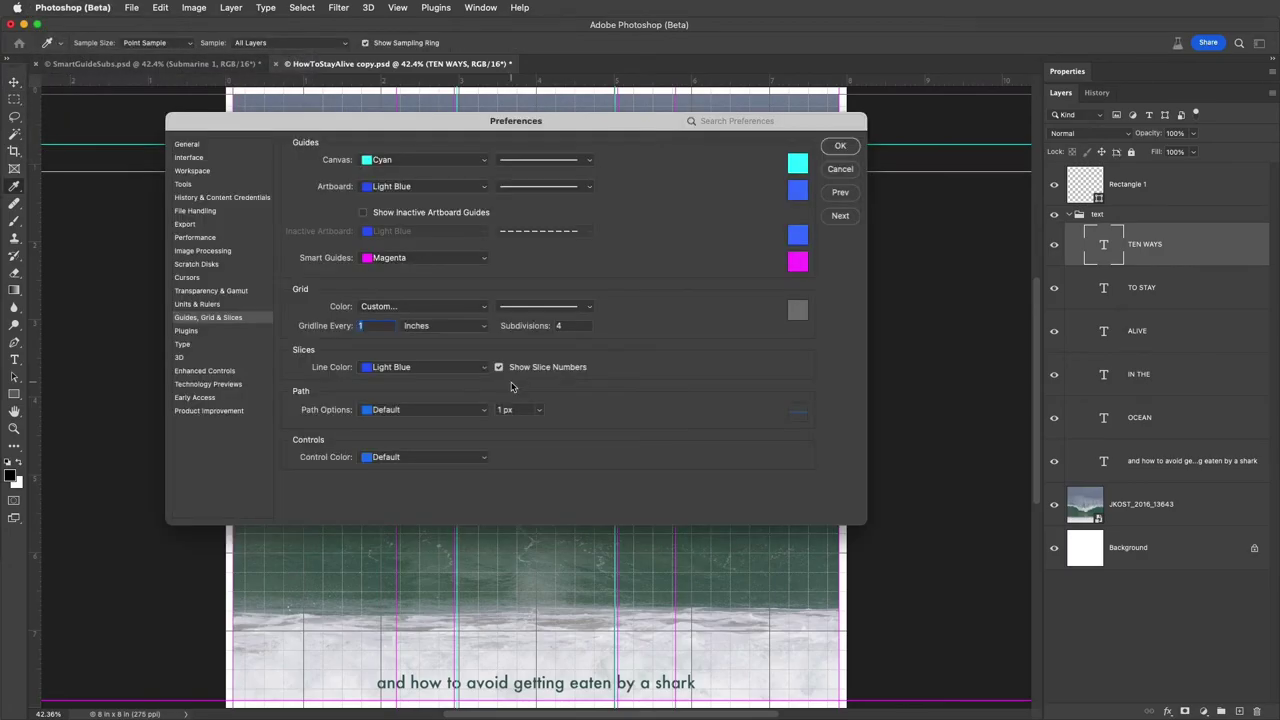
click(430, 307)
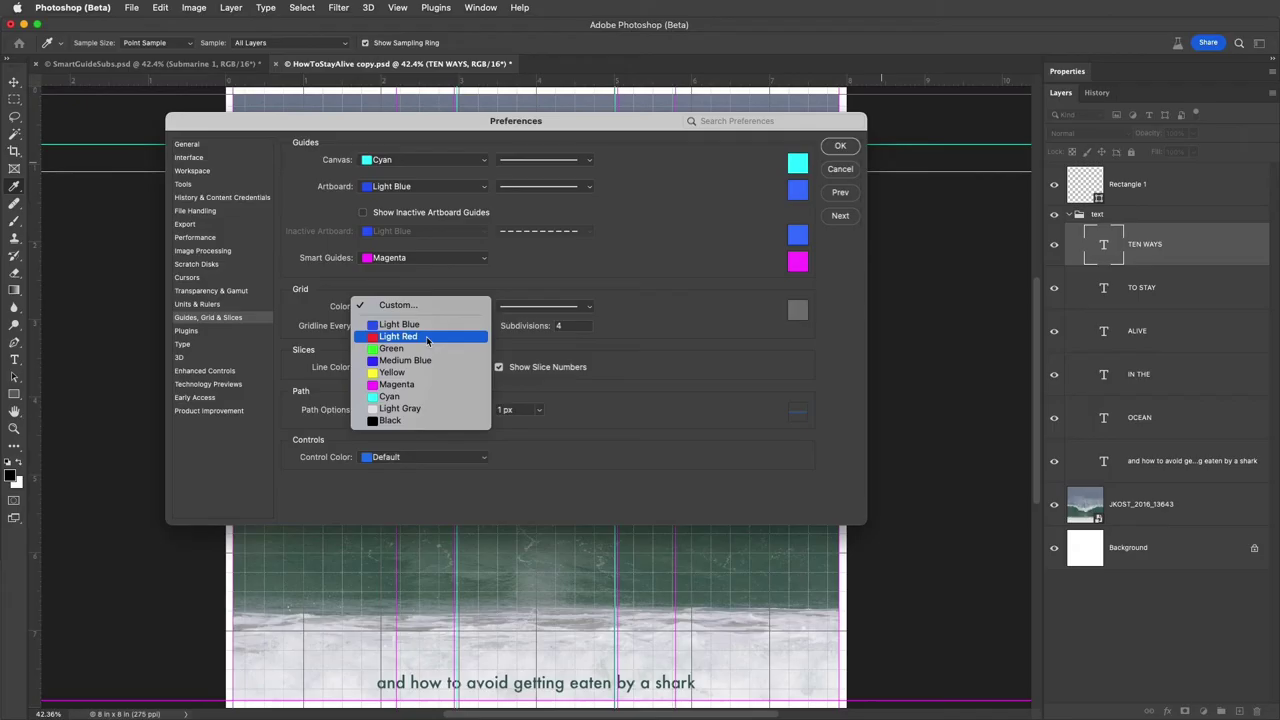
click(427, 340)
click(530, 310)
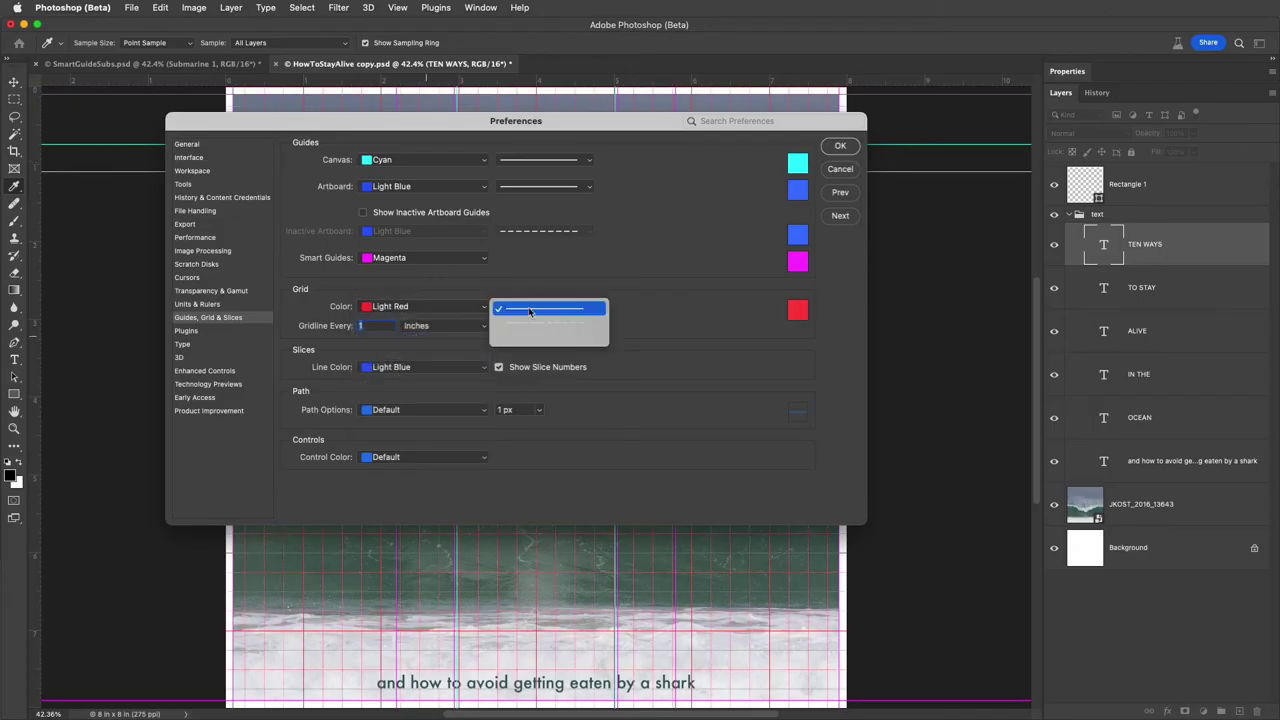
click(530, 310)
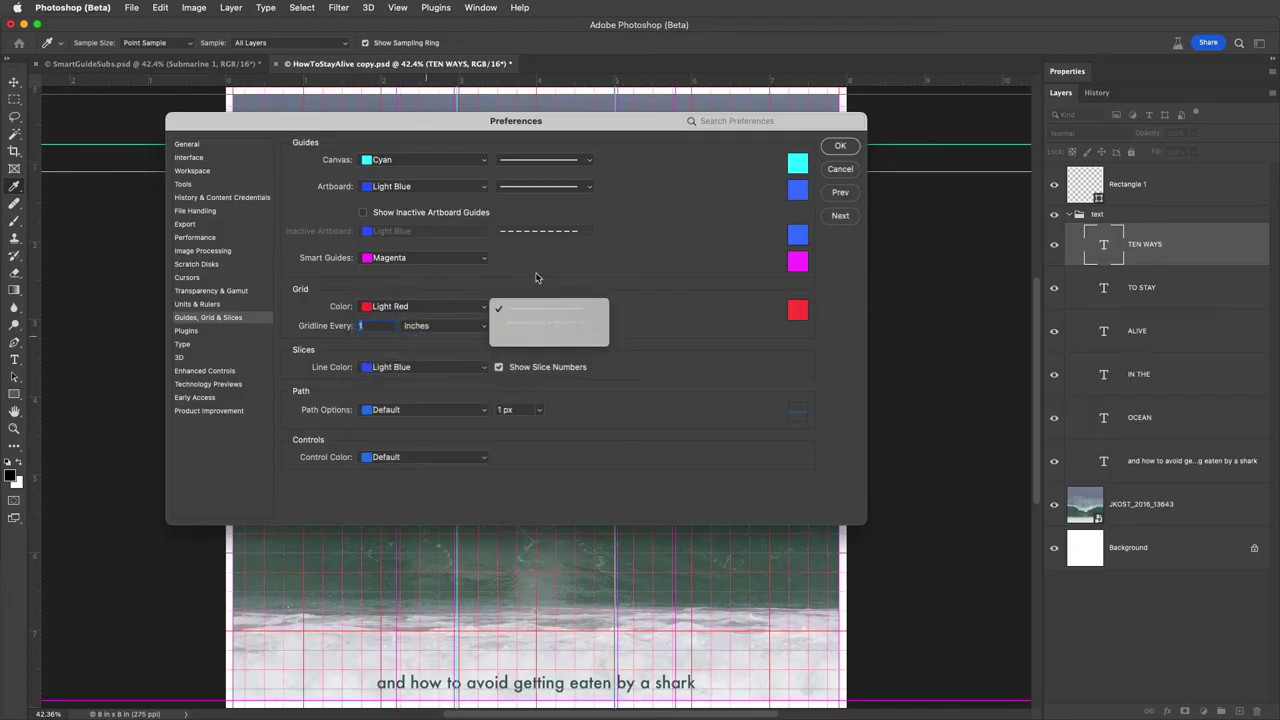
click(840, 146)
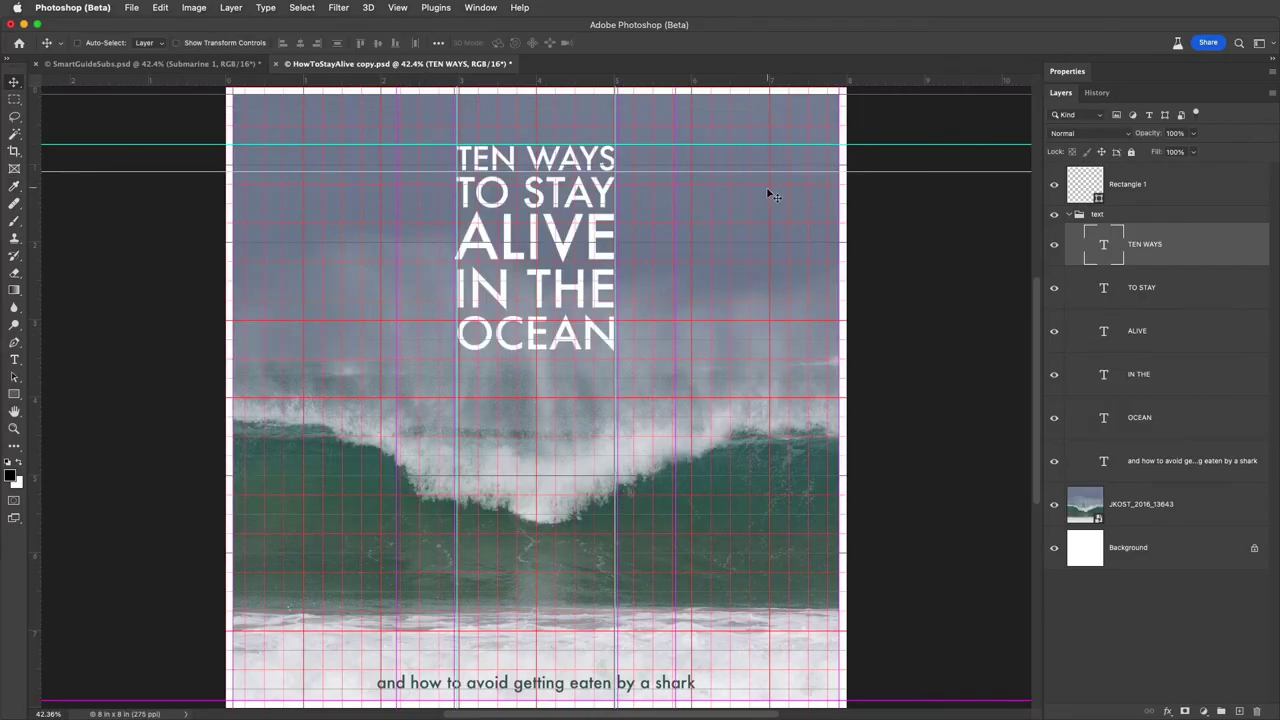
key(super+apostrophe)
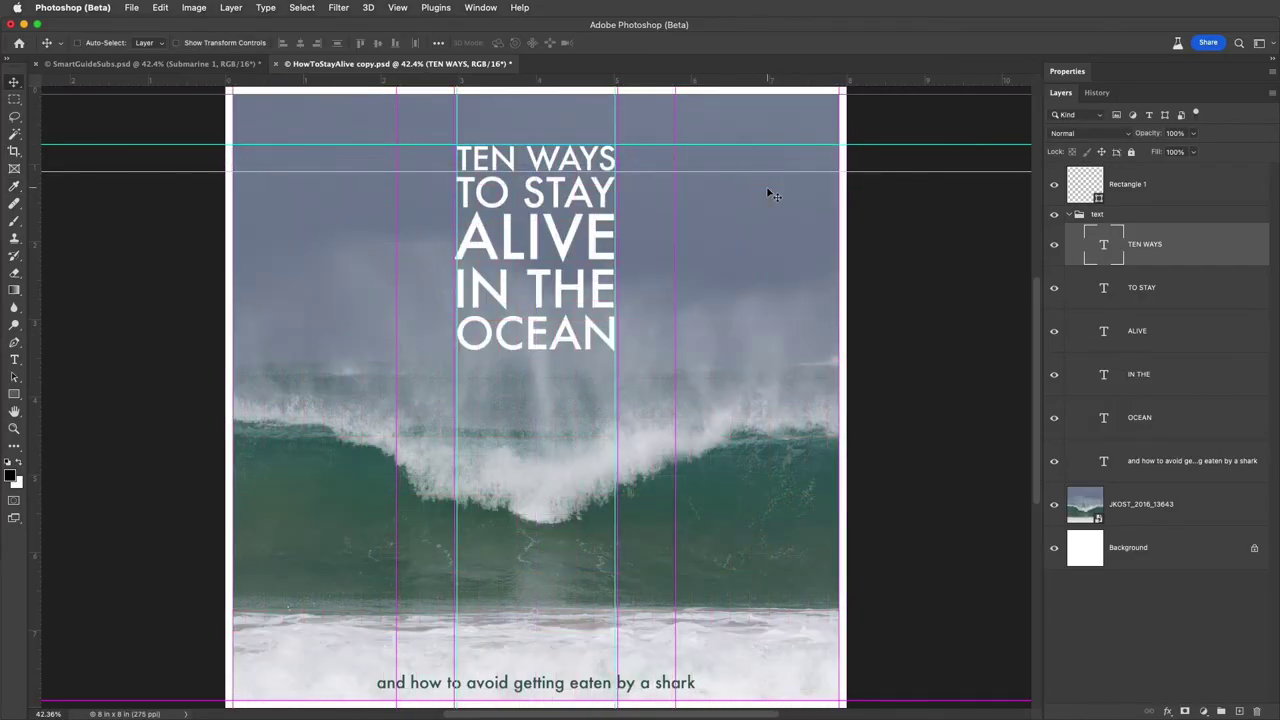
Step: In the SmartGuideSubs document, move the top submarine down slightly and check its distances to the canvas edges
click(173, 65)
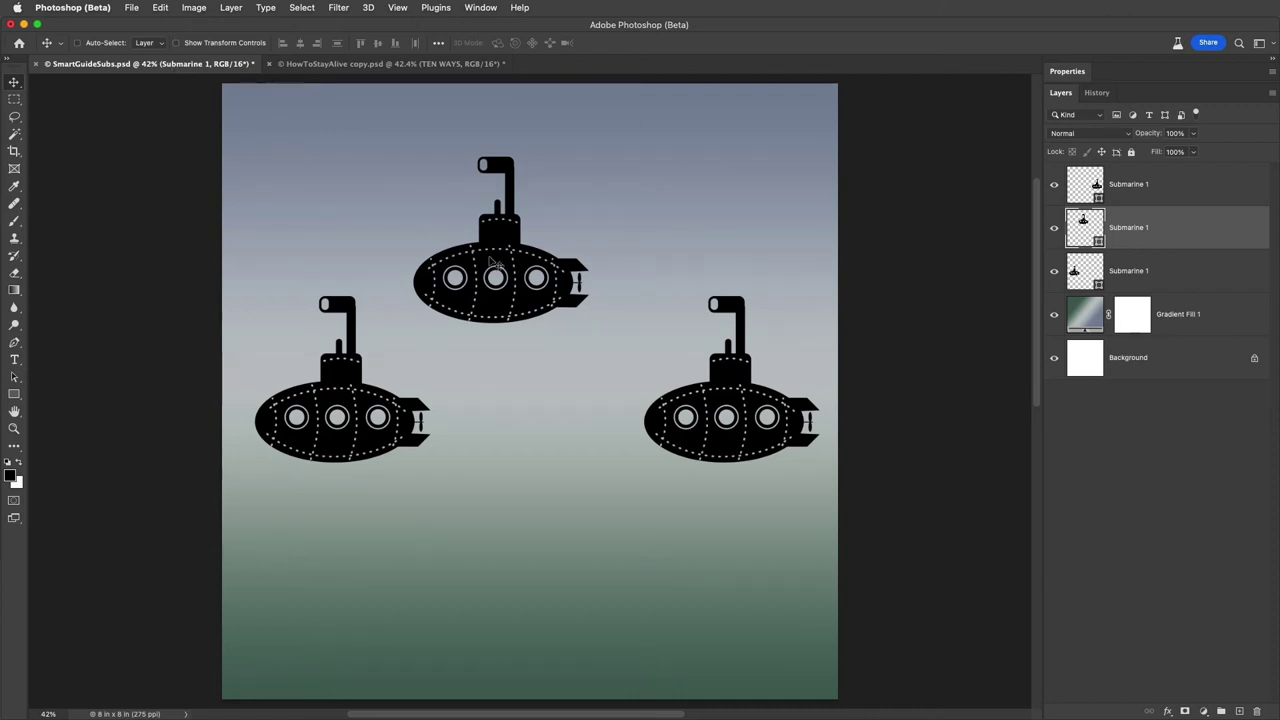
drag(491, 262, 564, 314)
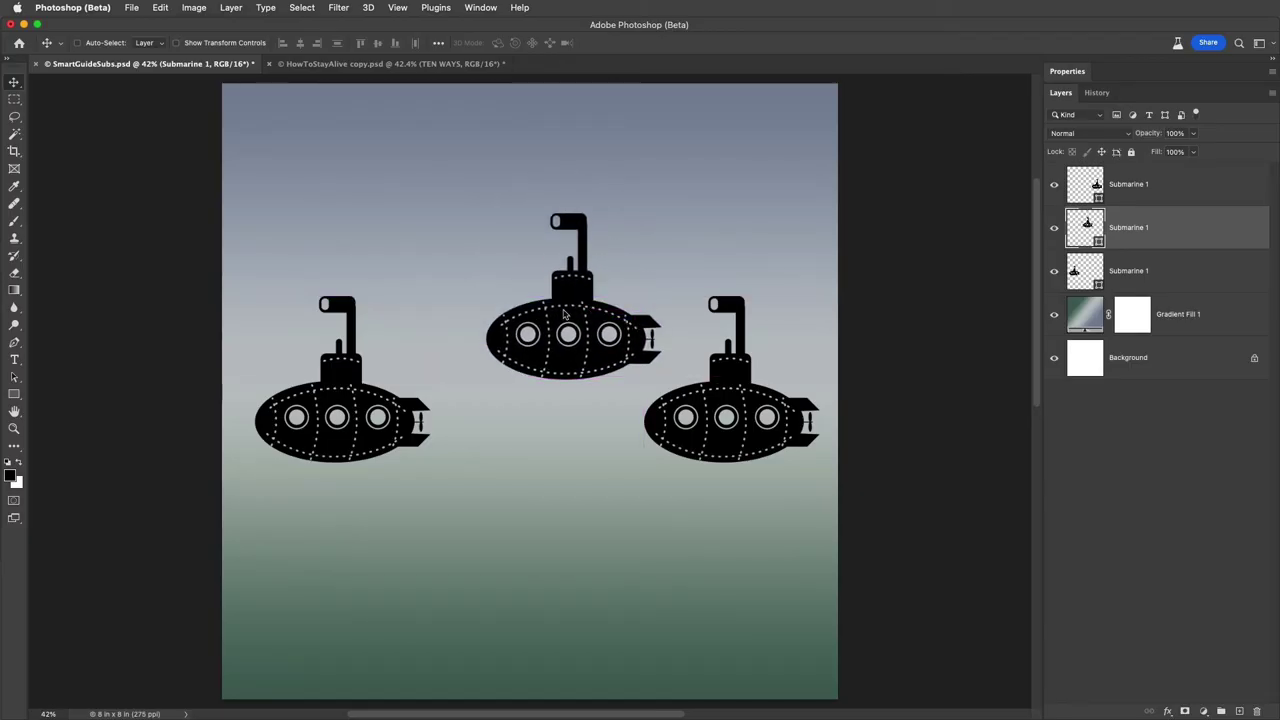
key(super)
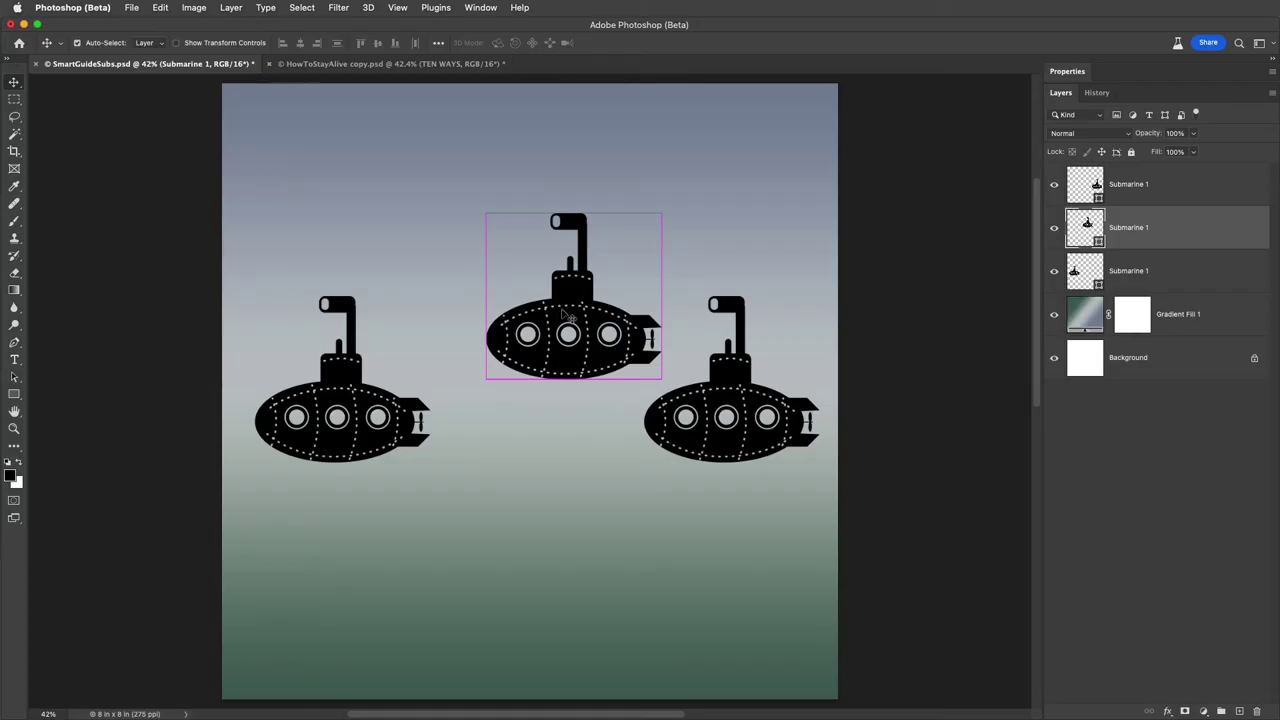
key(super)
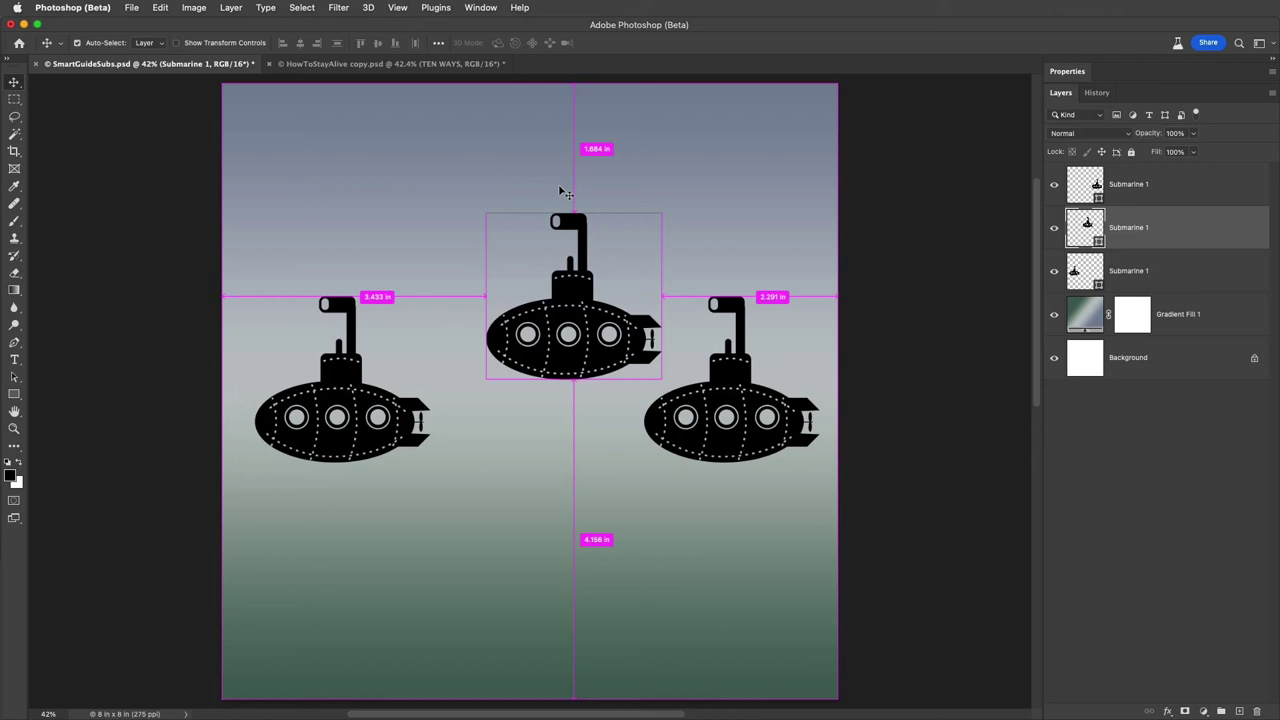
Step: Nudge and drag the middle submarine level with the others, evenly spaced 0.251 in apart
mouse_move(735, 375)
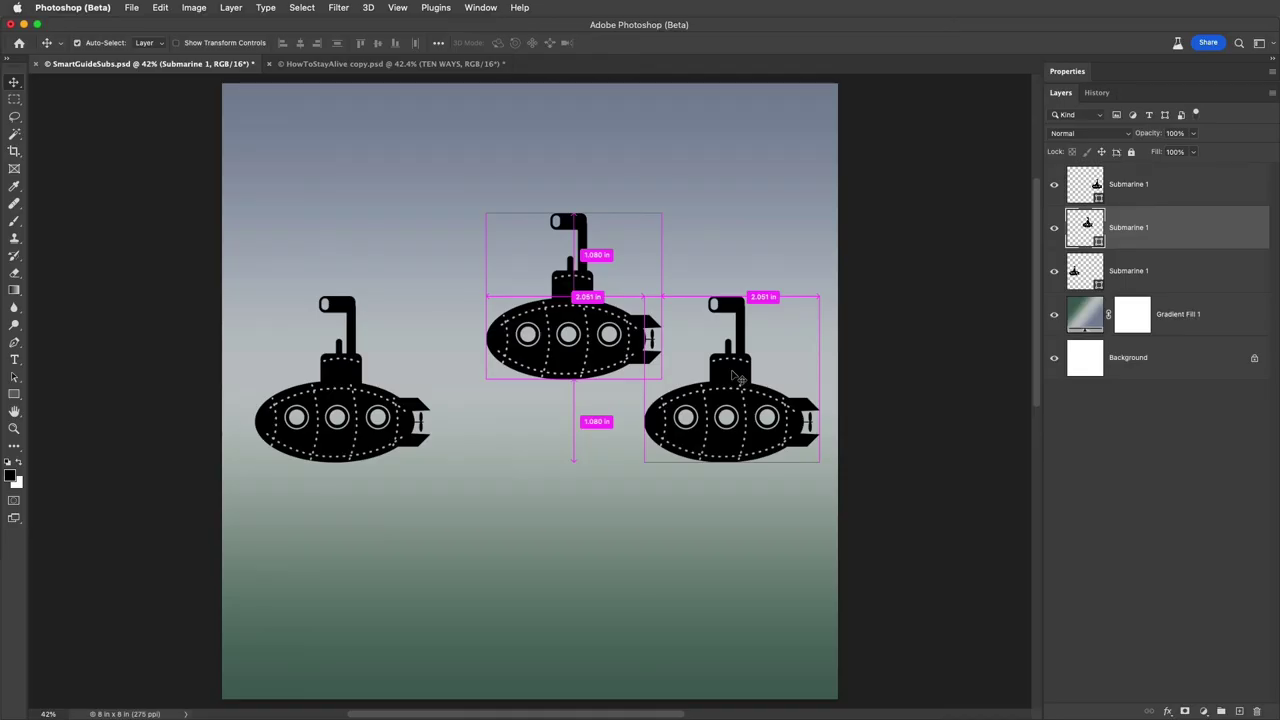
key(Left)
key(Left)
key(Left)
key(Left)
key(Left)
key(Left)
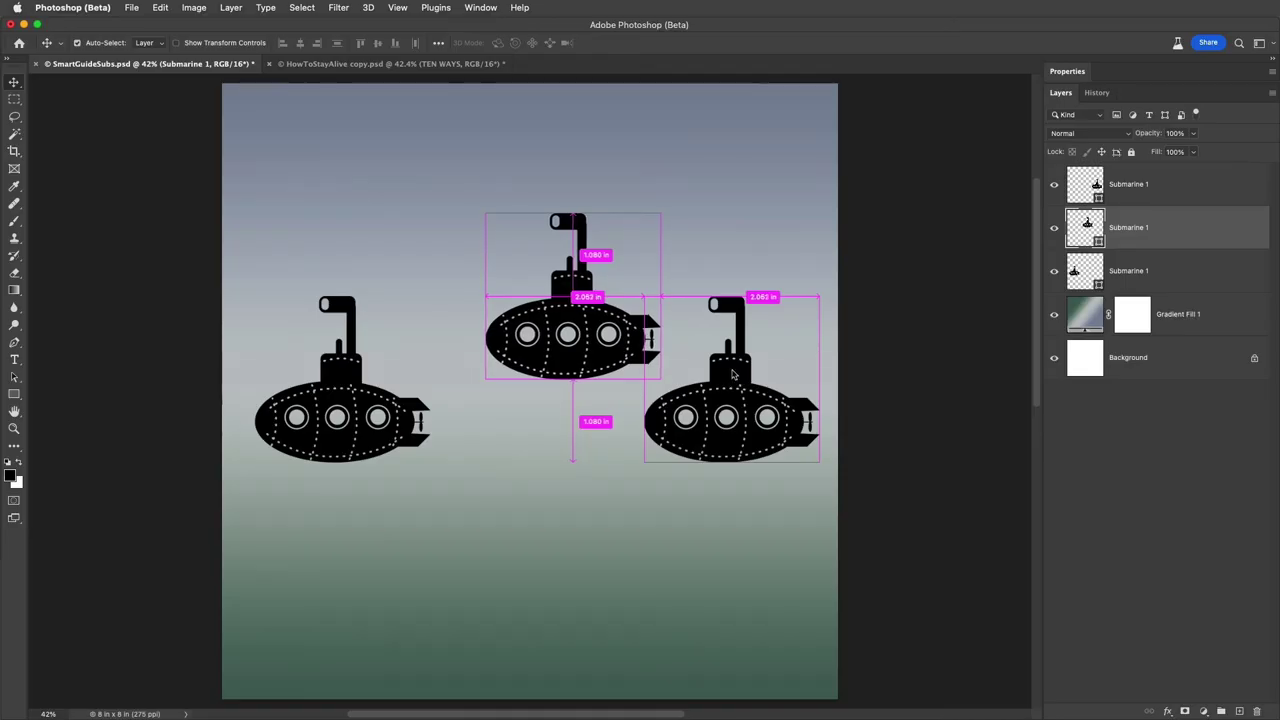
key(Left)
key(Left)
key(Left)
key(Left)
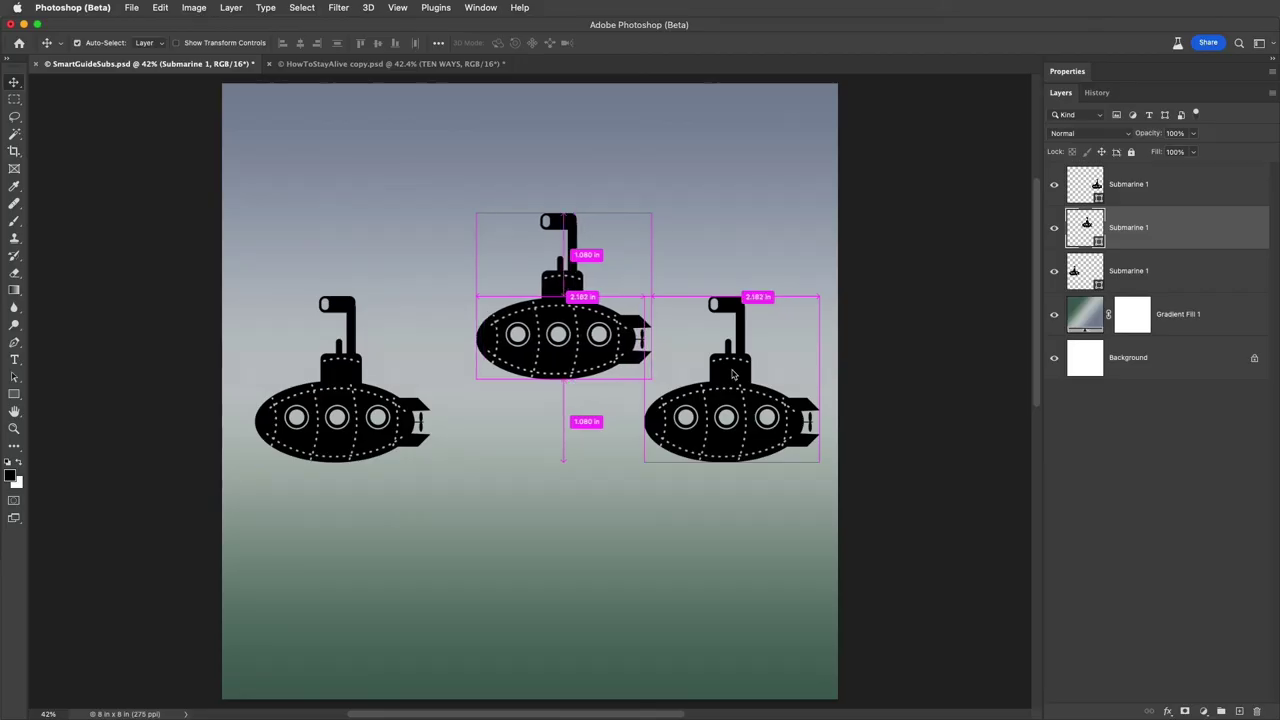
key(super)
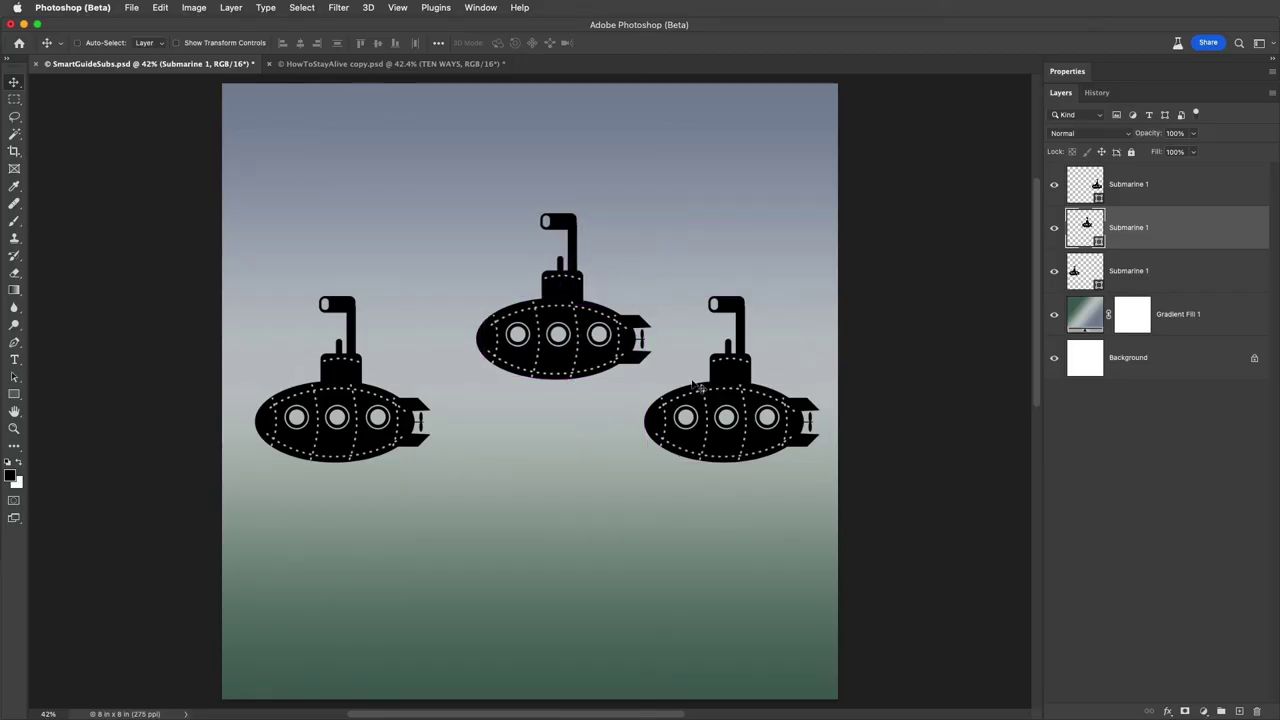
drag(588, 363, 566, 450)
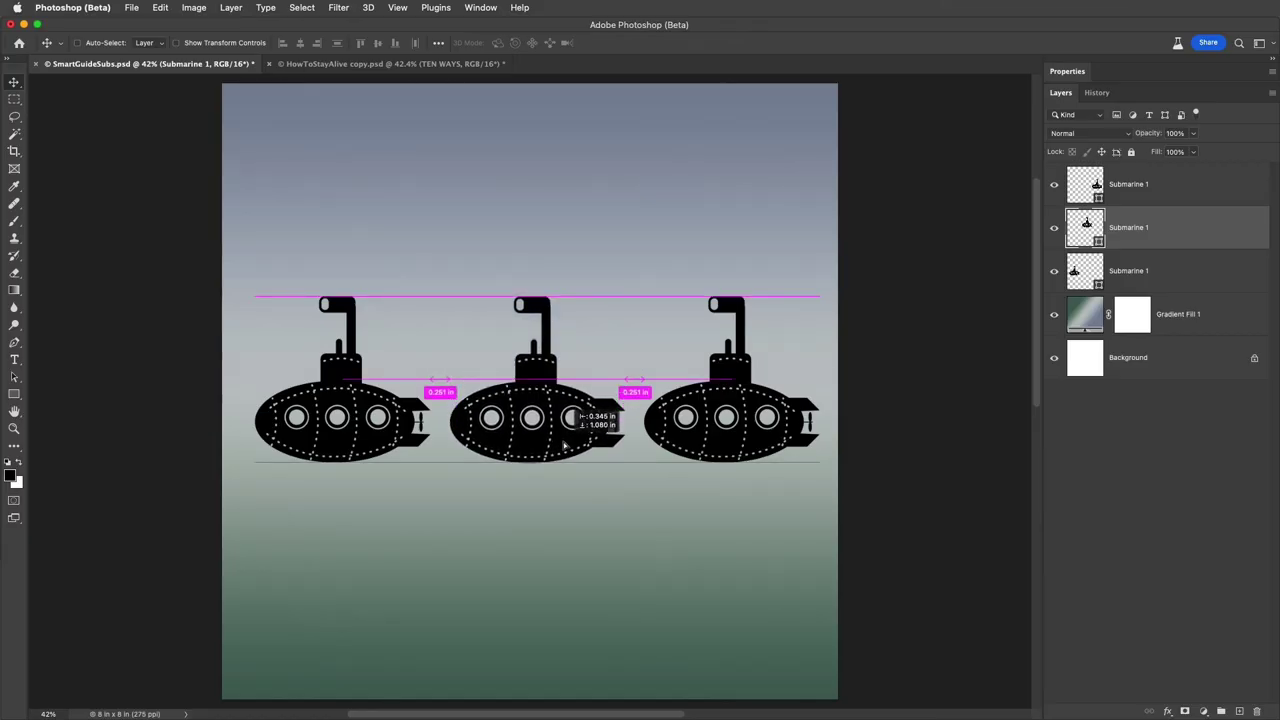
drag(566, 448, 566, 448)
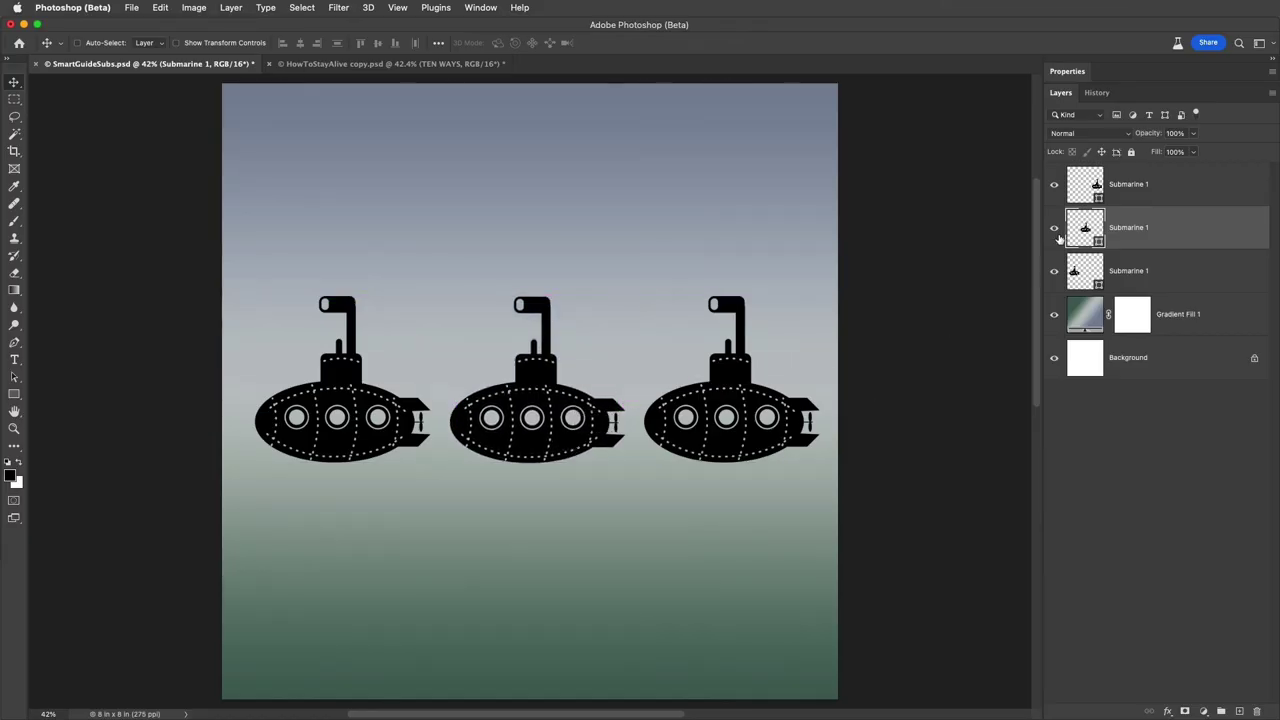
Step: Merge the three submarine layers into one Submarine 1 shape layer and reposition the row
click(1160, 188)
shift+click(1153, 278)
right_click(1153, 278)
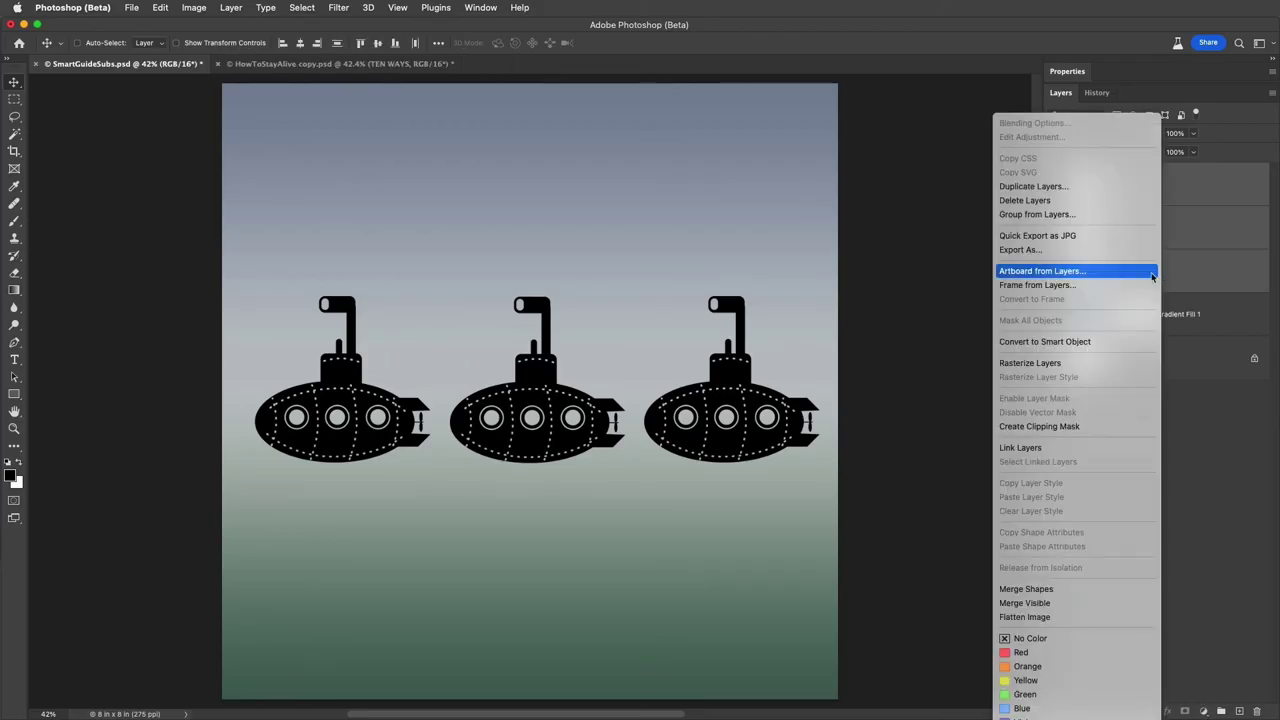
click(1056, 589)
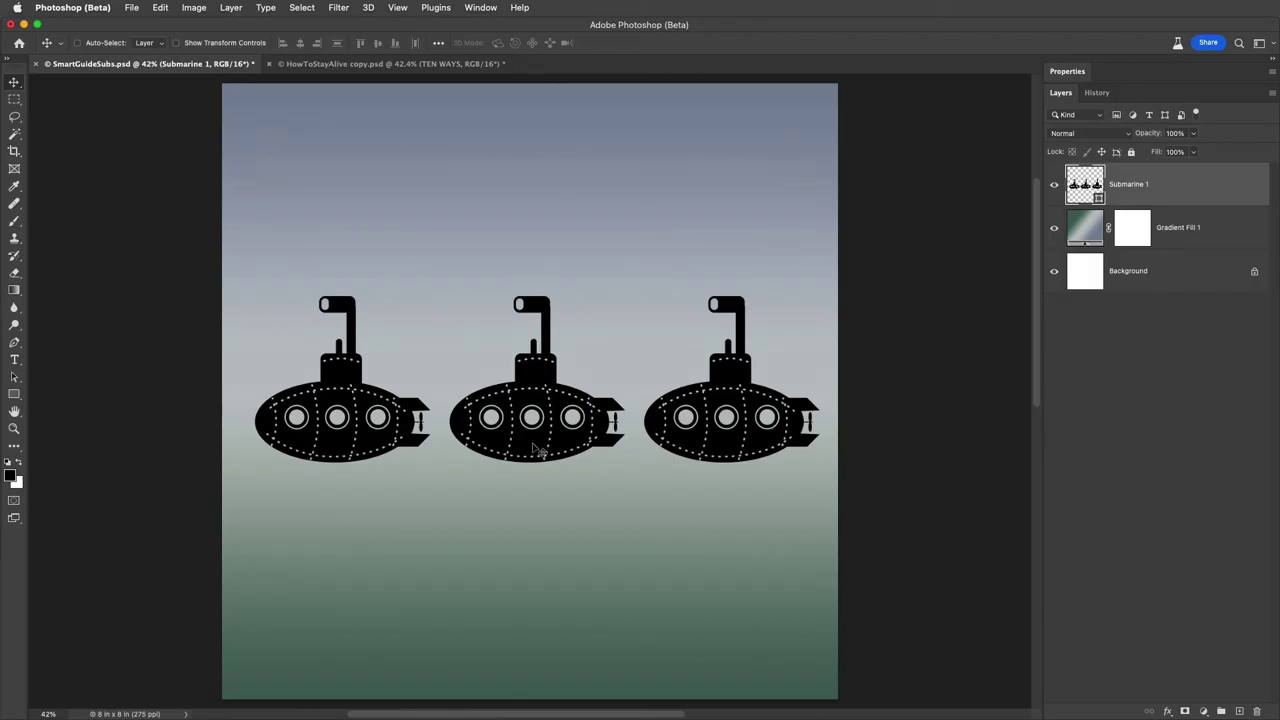
mouse_move(537, 449)
mouse_down()
mouse_move(533, 387)
mouse_move(501, 405)
mouse_move(506, 472)
mouse_move(525, 452)
mouse_up()
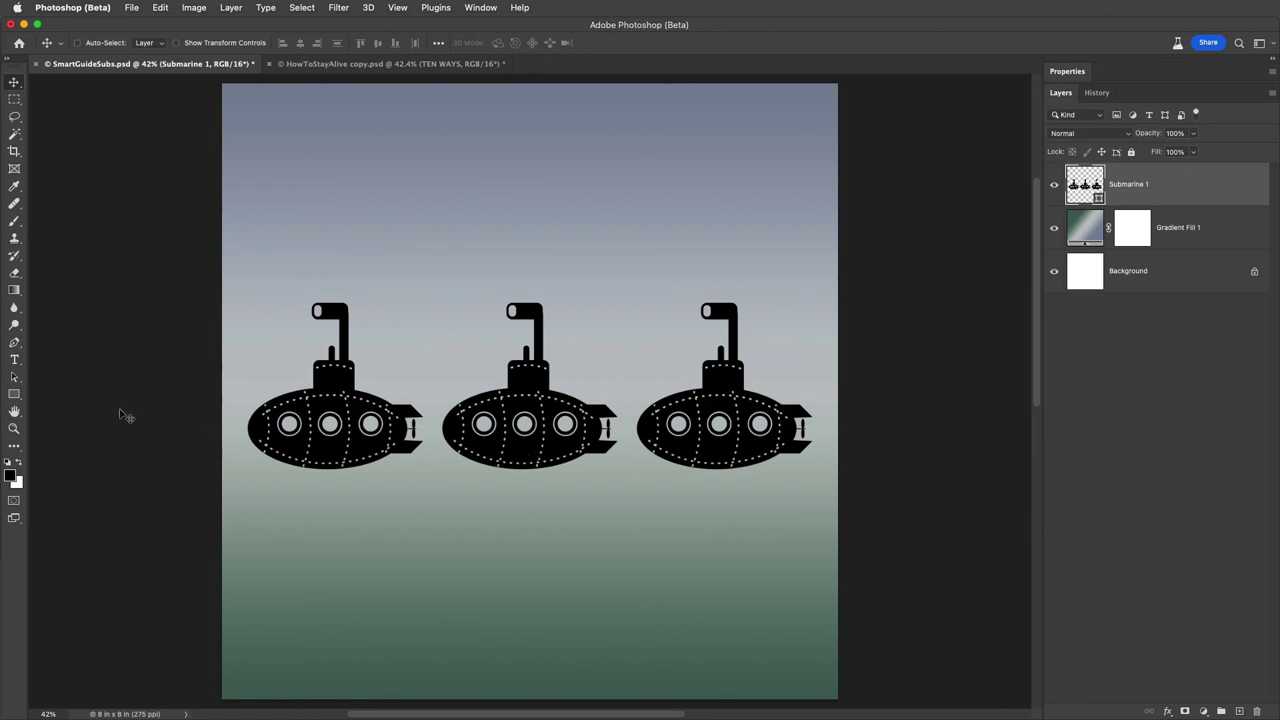
Step: With Direct Selection, drag the middle submarine's path up above the outer two
click(15, 378)
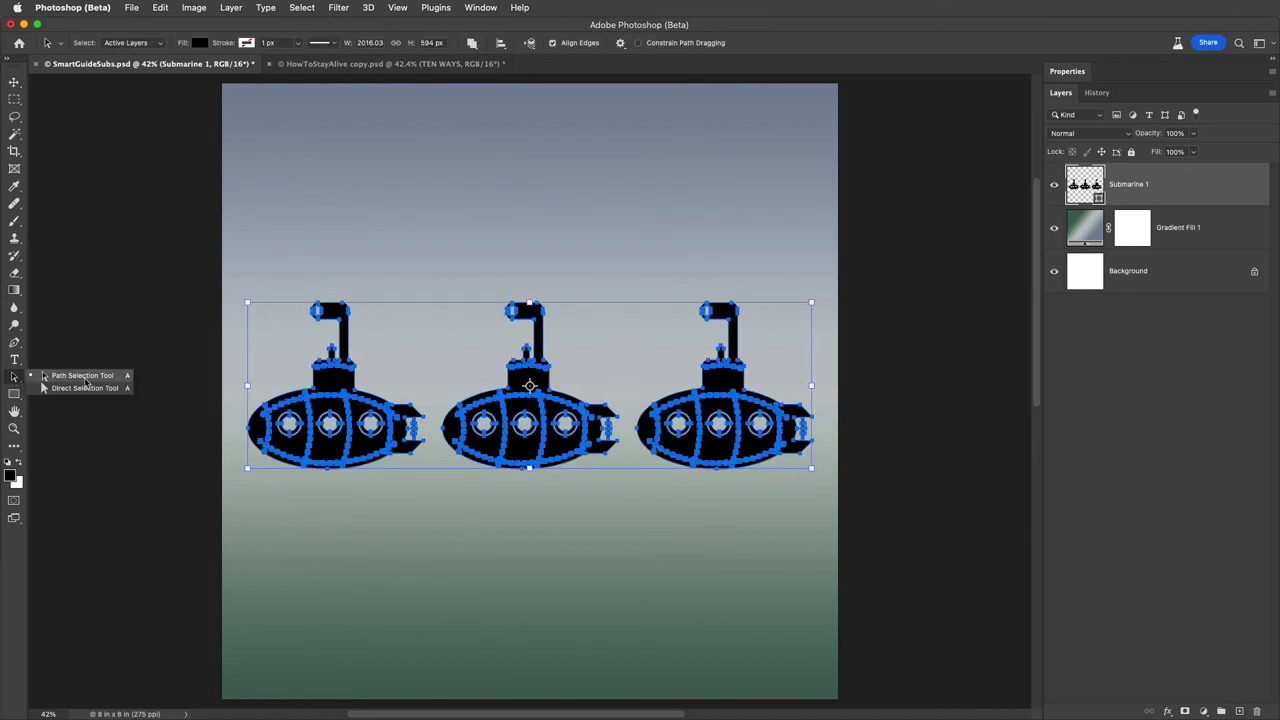
click(85, 389)
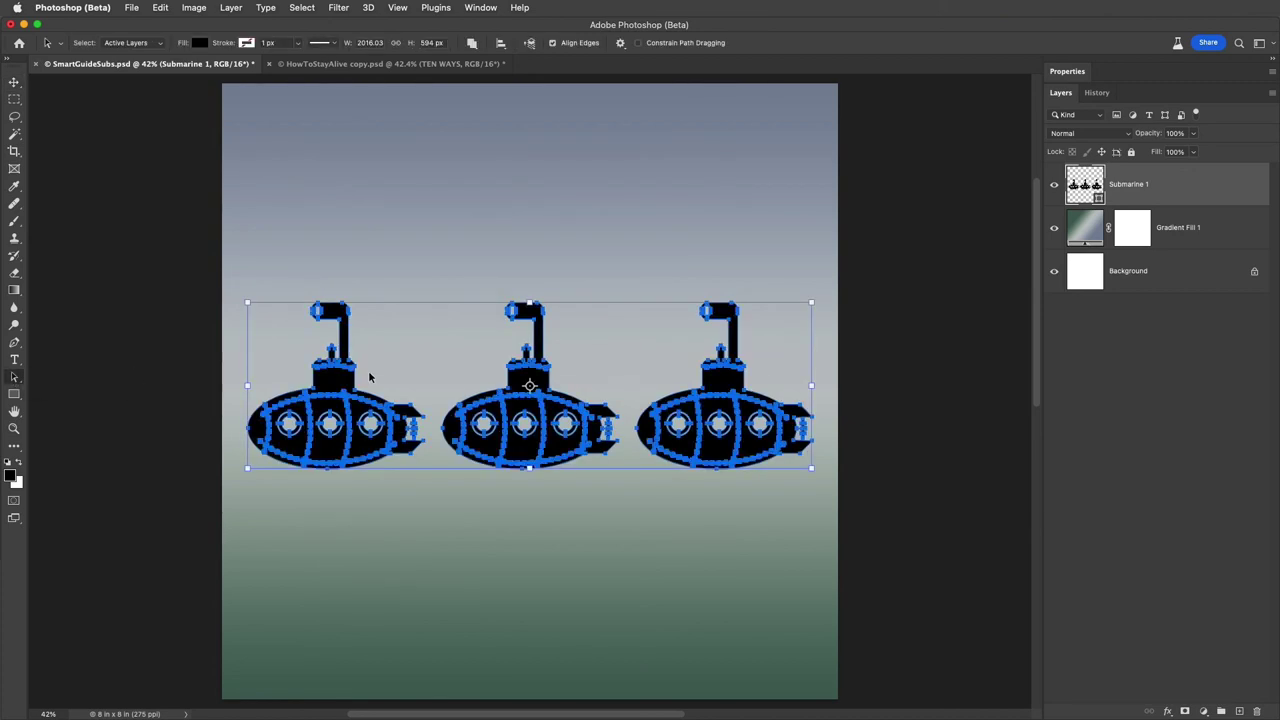
click(432, 378)
click(530, 387)
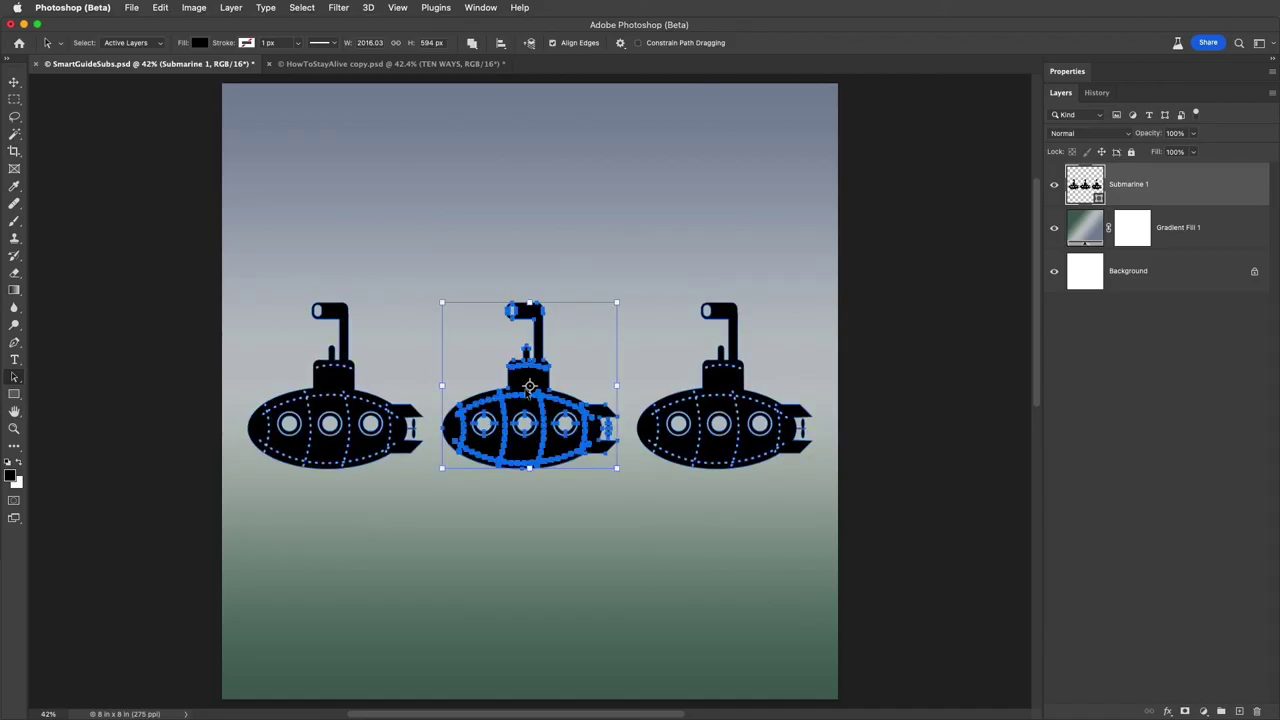
drag(530, 387, 563, 277)
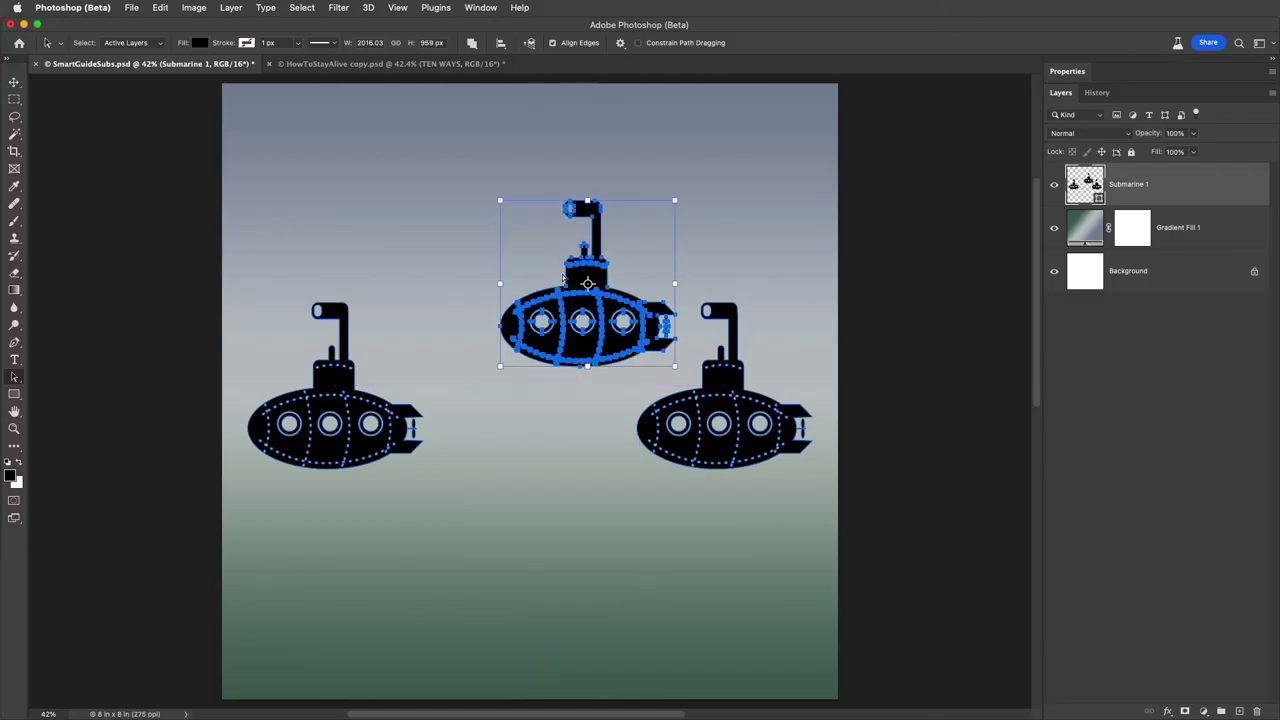
Step: Zoom in closely on the submarine portholes, then check the View menu's Pixel Grid option without changes
click(14, 429)
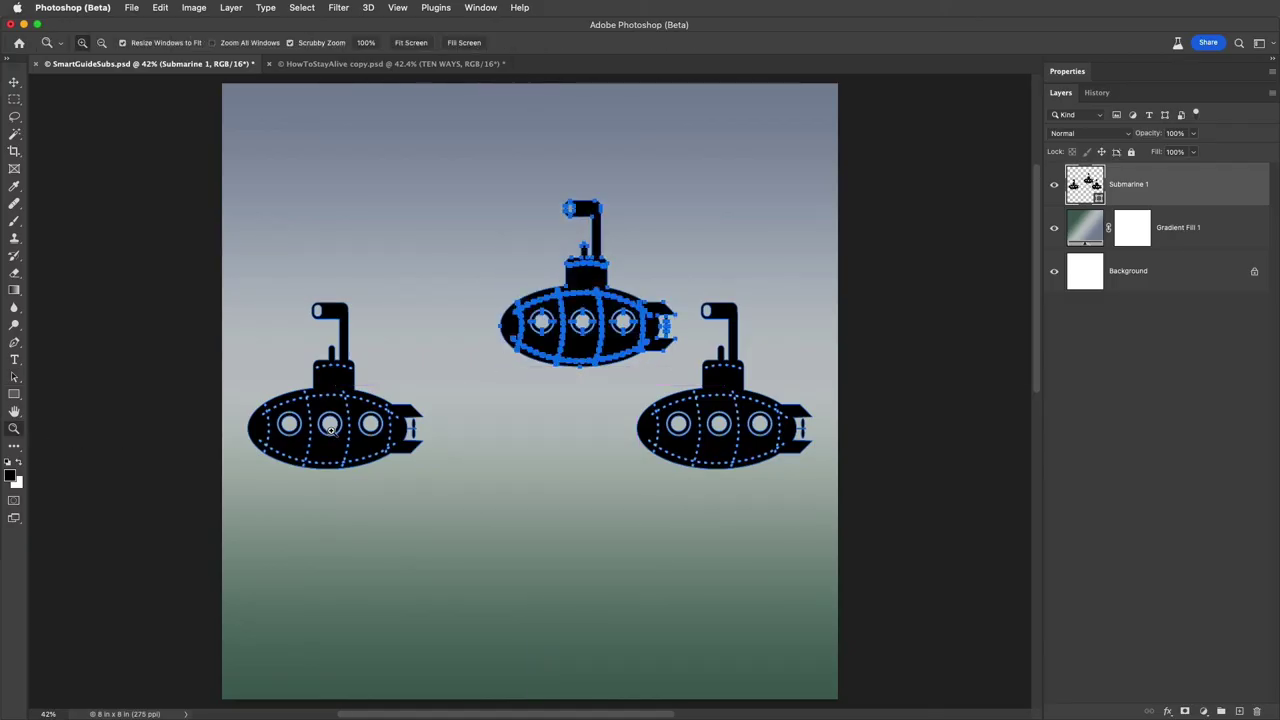
drag(335, 431, 473, 428)
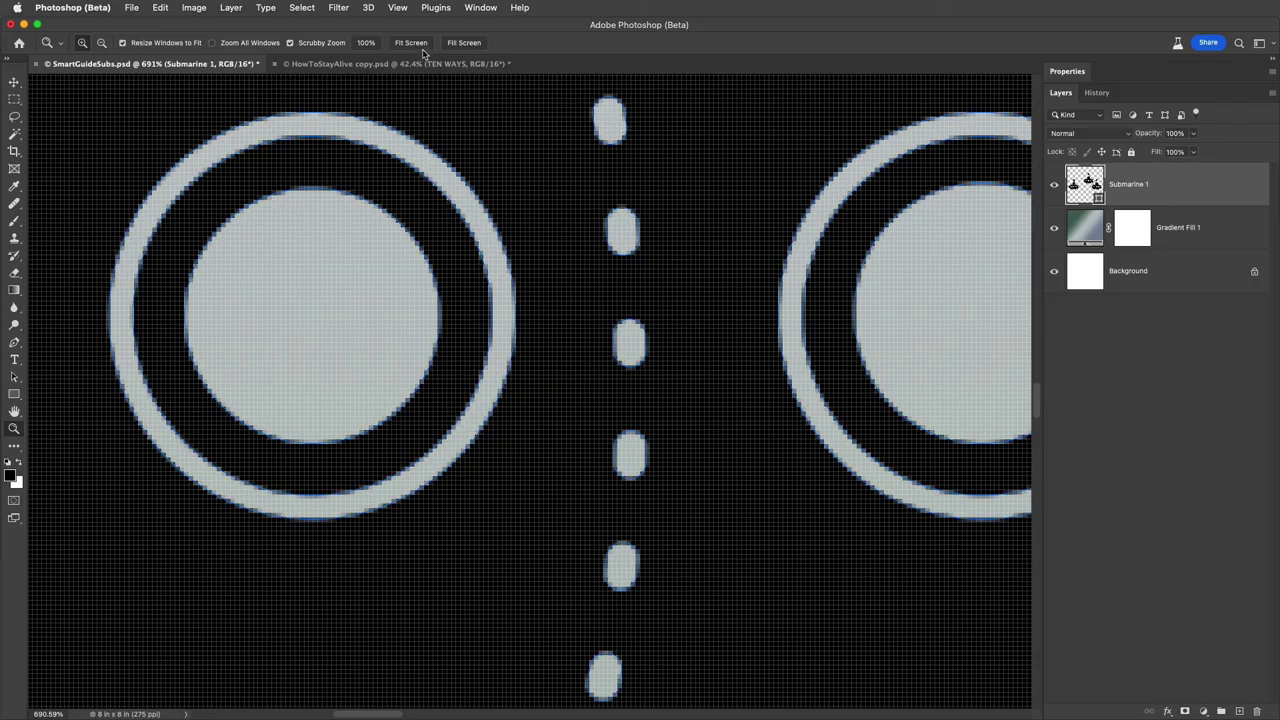
click(398, 8)
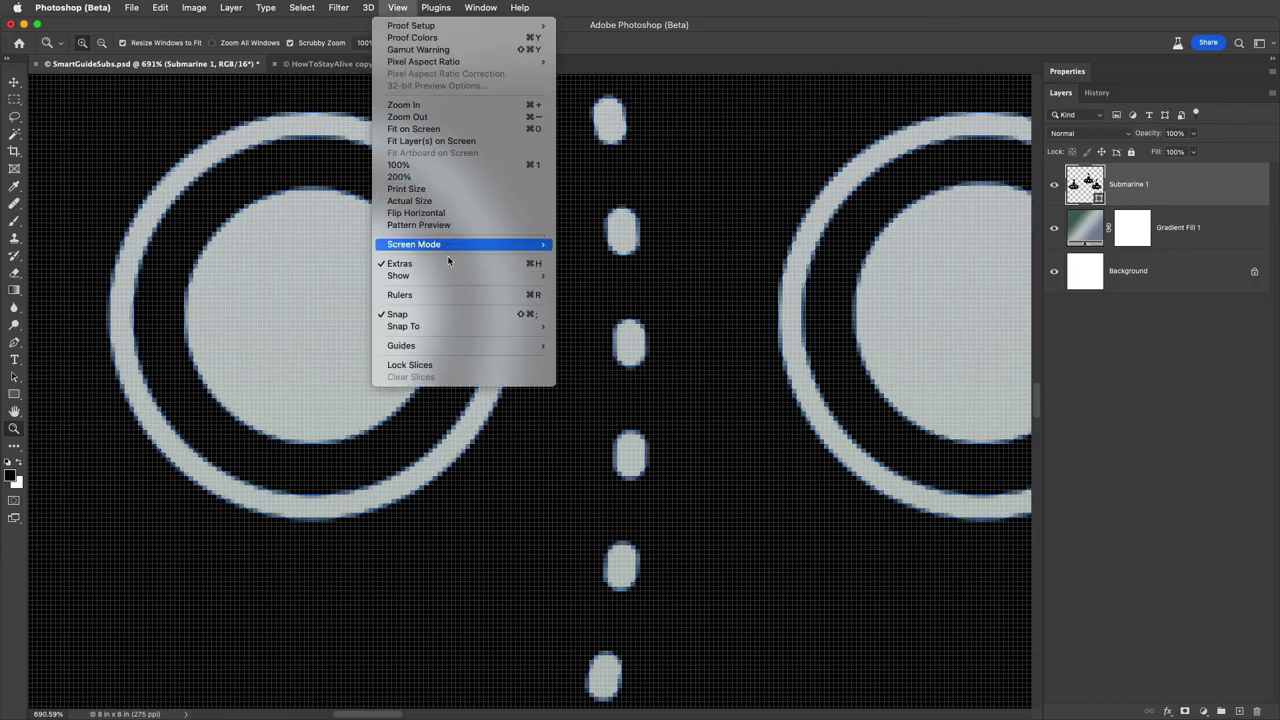
mouse_move(448, 276)
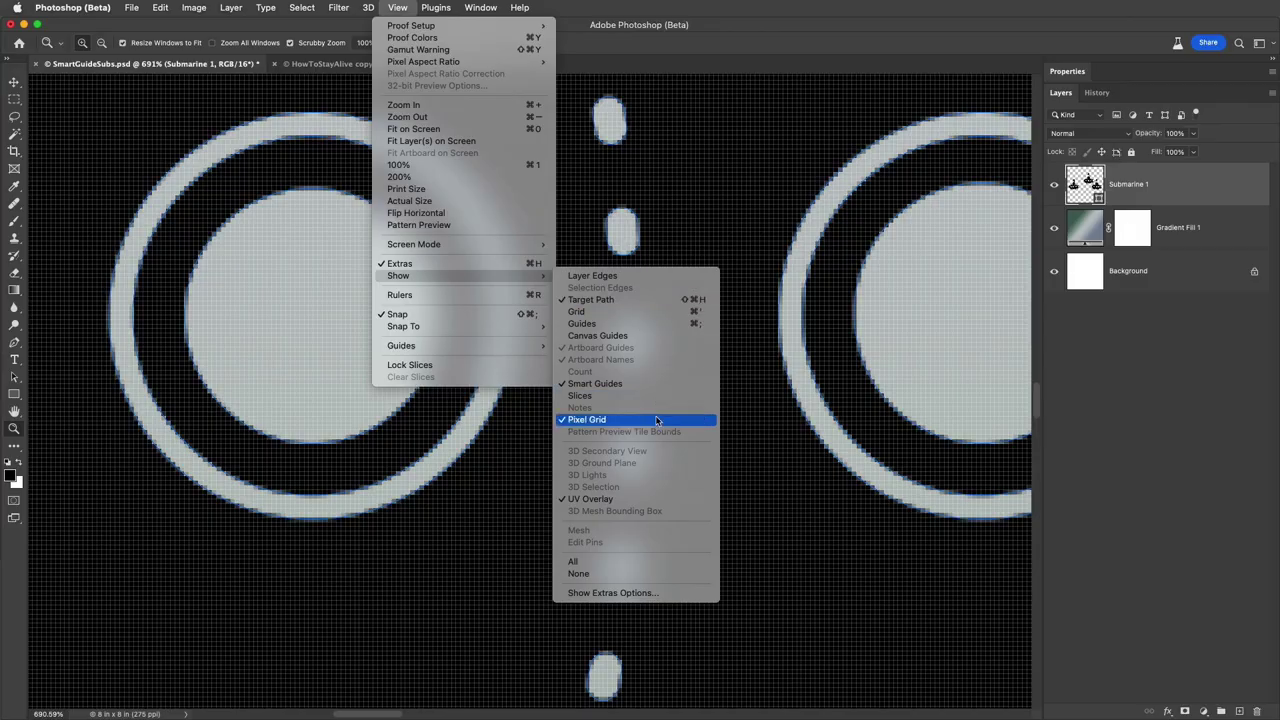
click(523, 441)
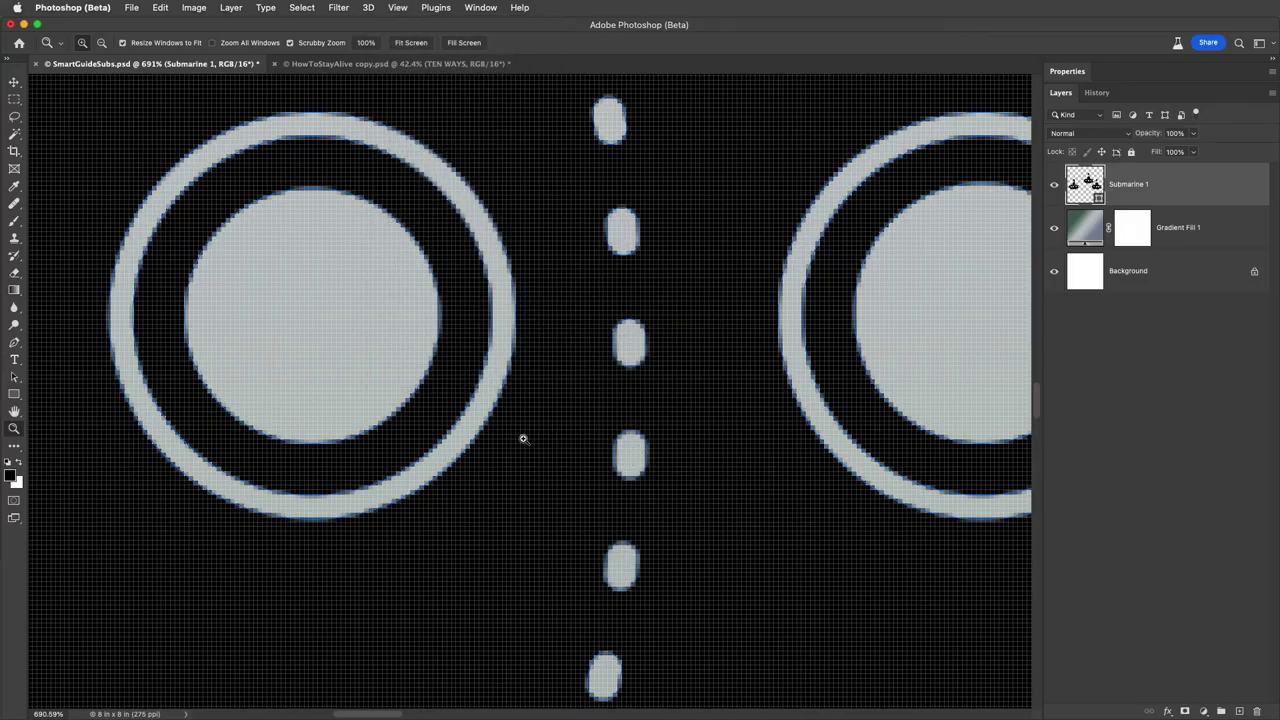